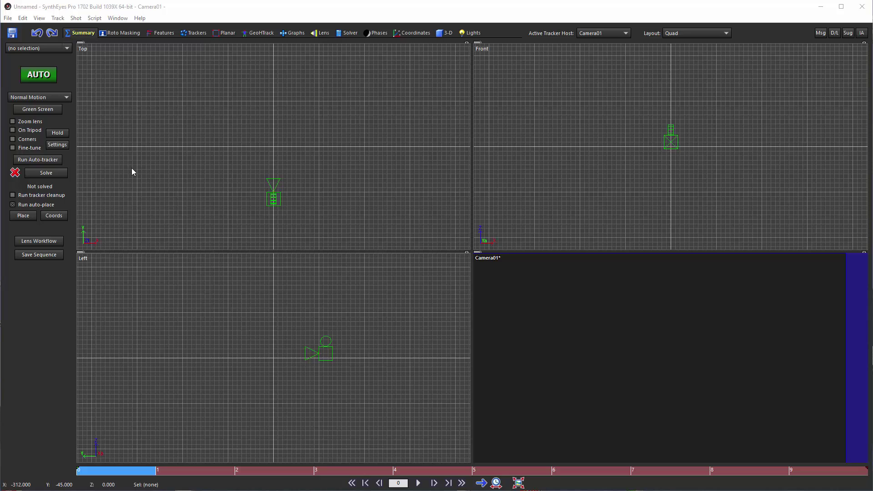
Step: Create a new scene from the BlackRockPark shot R0010073_er.MP4 with the end frame set to 2000
click(8, 18)
click(22, 29)
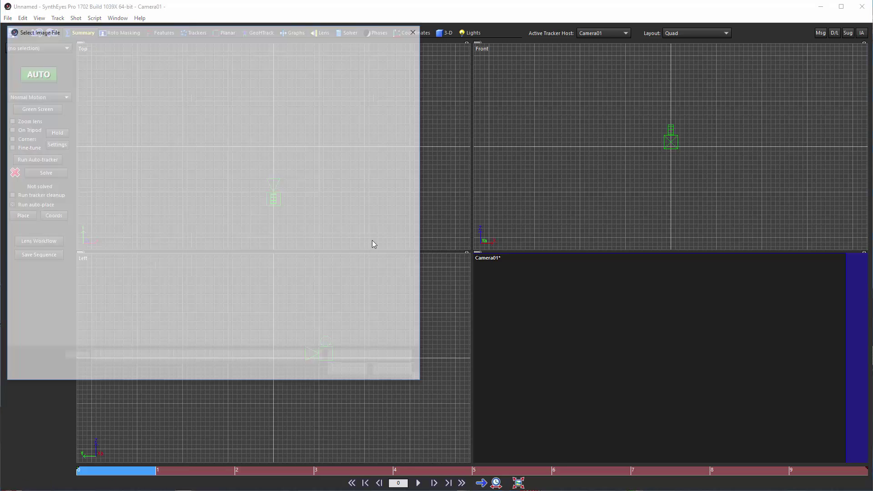
click(111, 105)
double_click(111, 105)
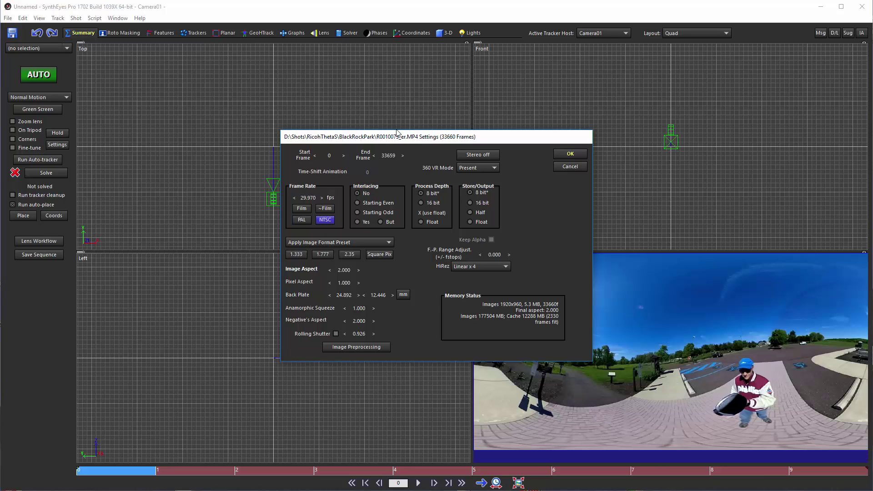
double_click(386, 158)
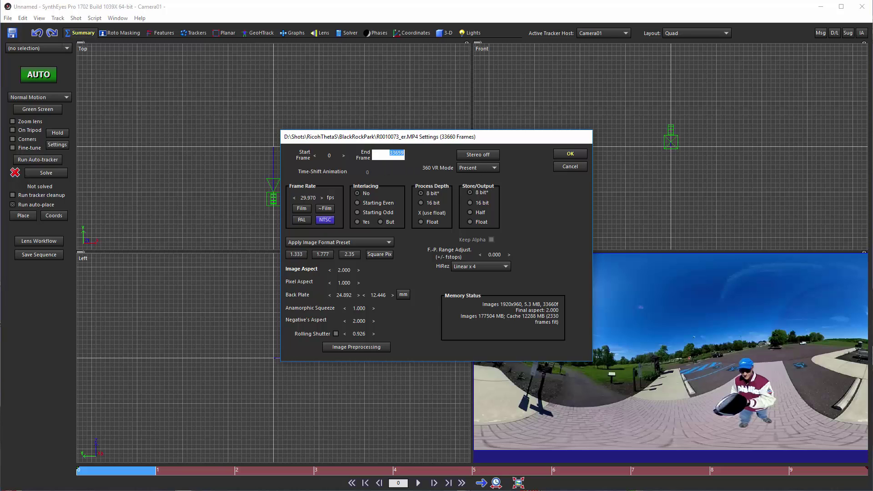
text(2000)
key(Return)
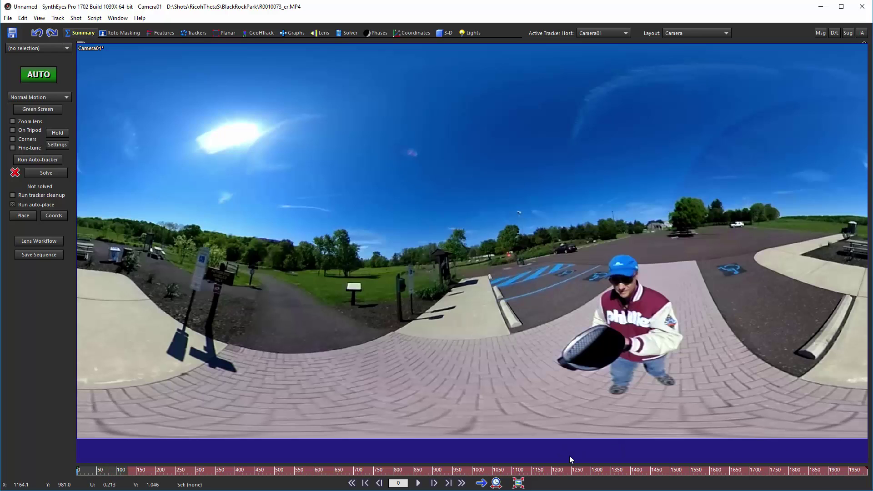
Step: Set the advanced feature controls to 60 minimum trackers per frame and a maximum tracker count of 600
click(155, 34)
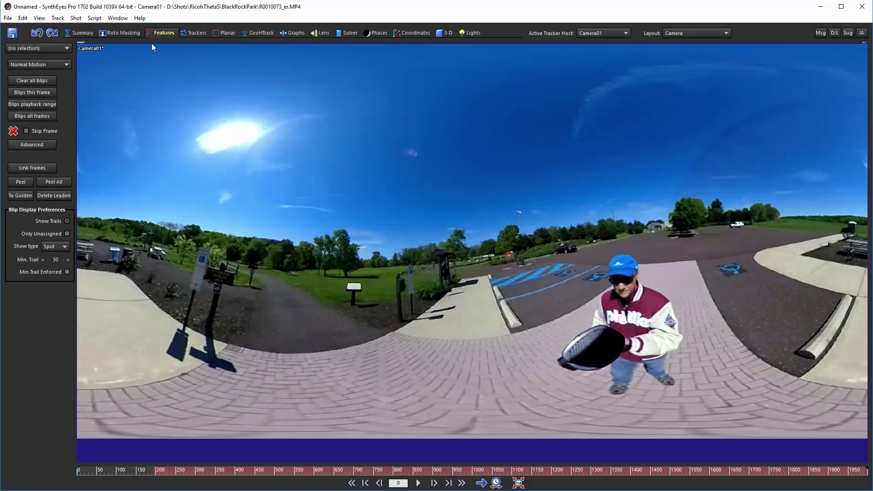
click(31, 144)
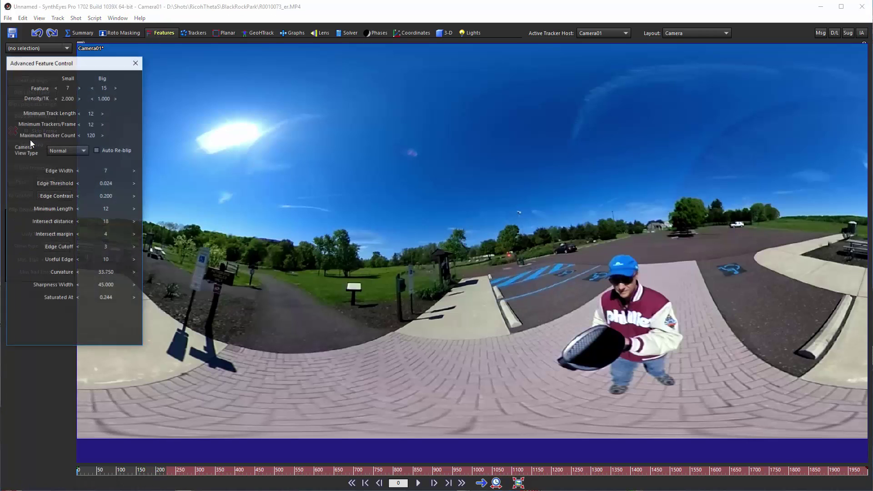
double_click(91, 126)
text(60)
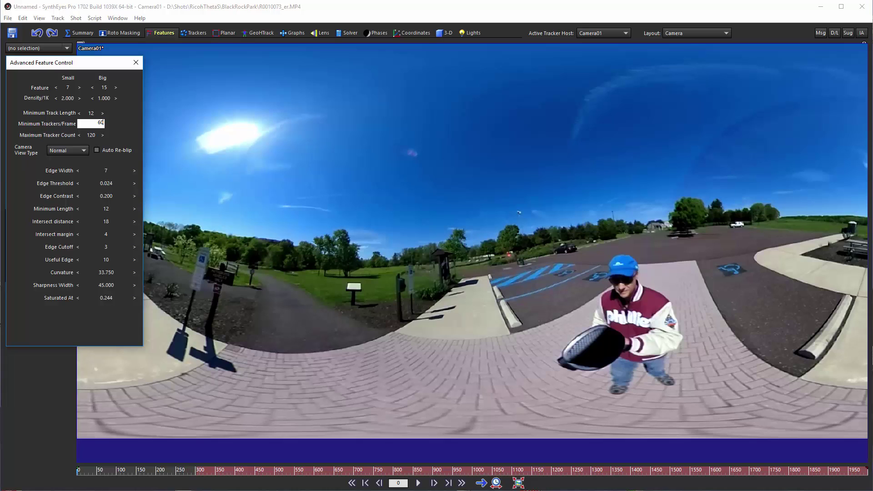
key(Tab)
text(600)
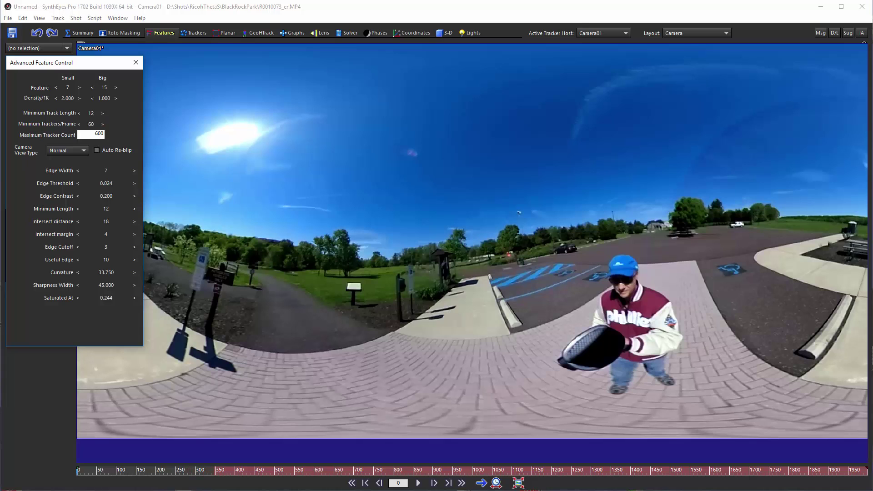
key(Return)
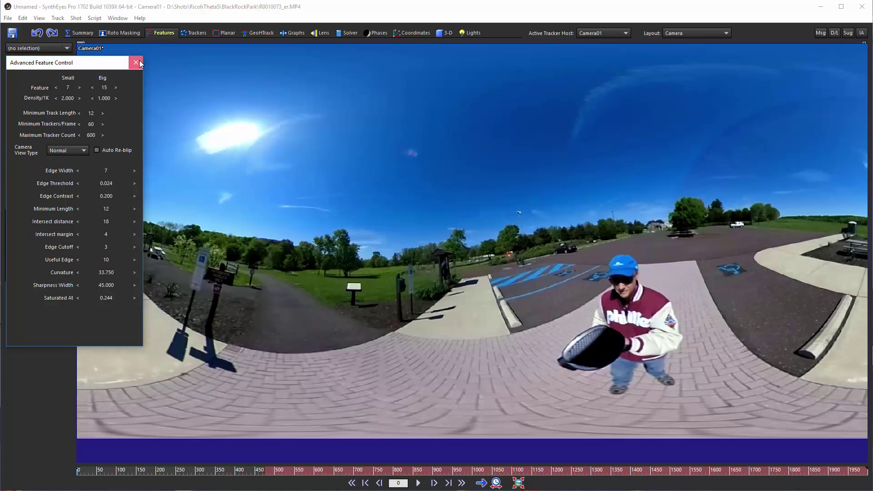
click(137, 63)
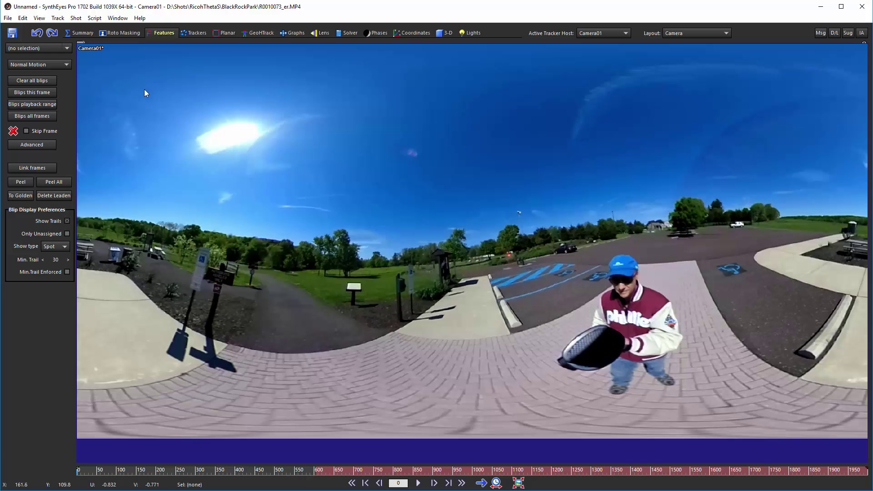
Step: Save the scene as pc1 in the BlackRockPark folder
key(ctrl+s)
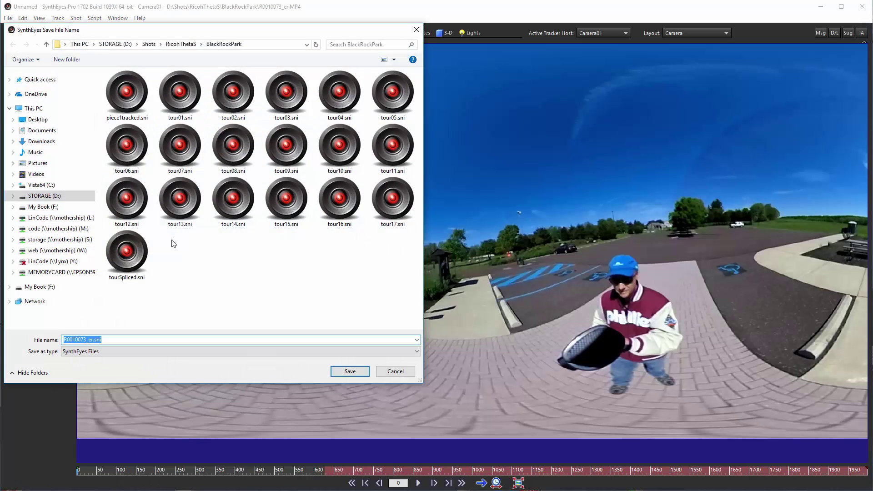
text(p)
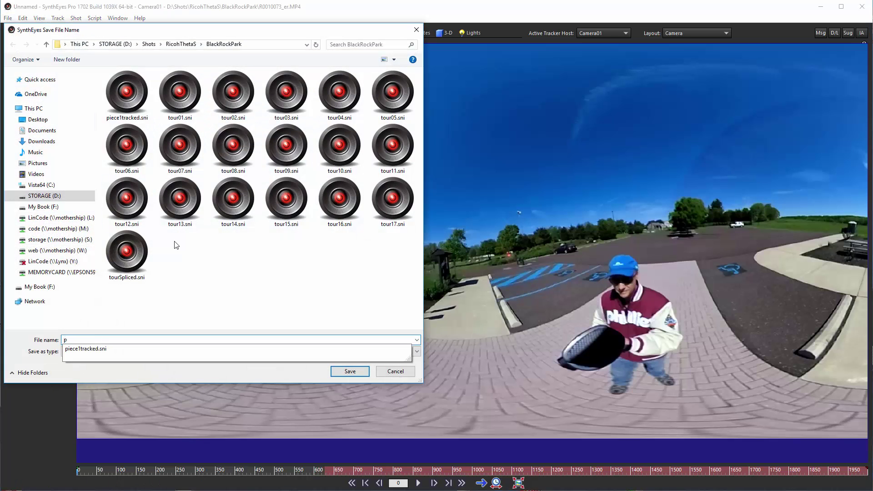
text(c1)
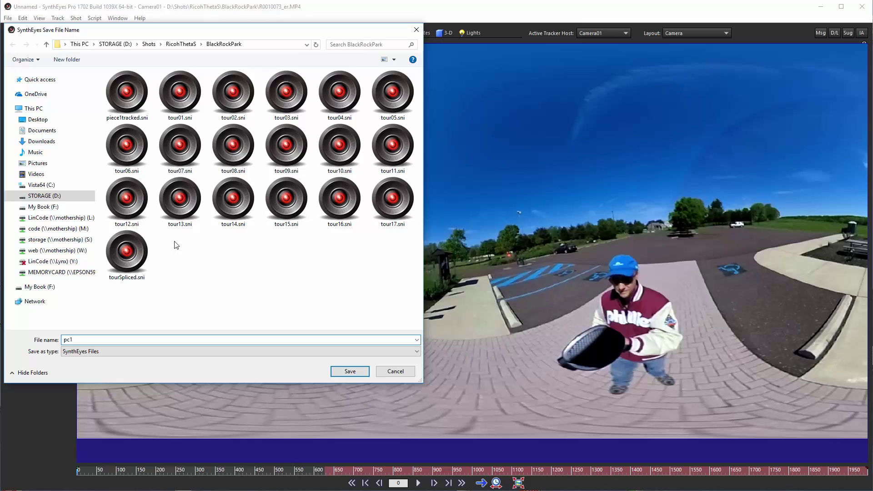
key(Return)
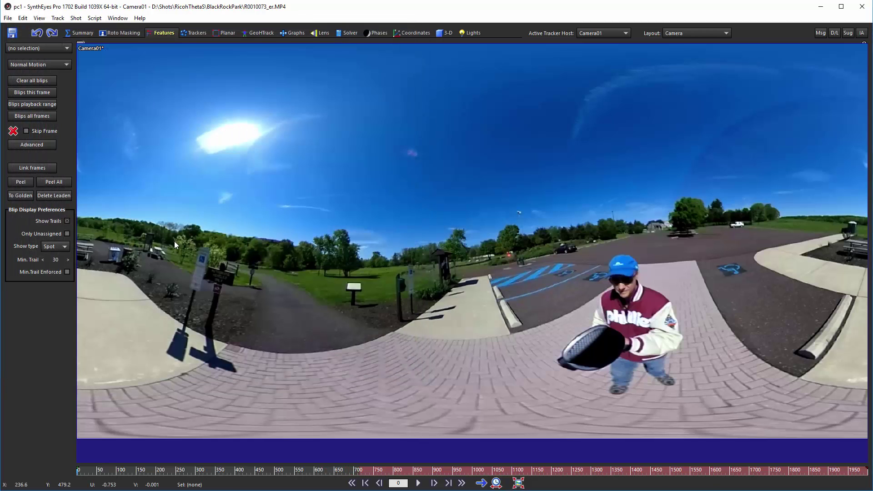
Step: Export the Camera/Object Path of the entire shot to pc1.txt, accepting the existing export settings
click(8, 19)
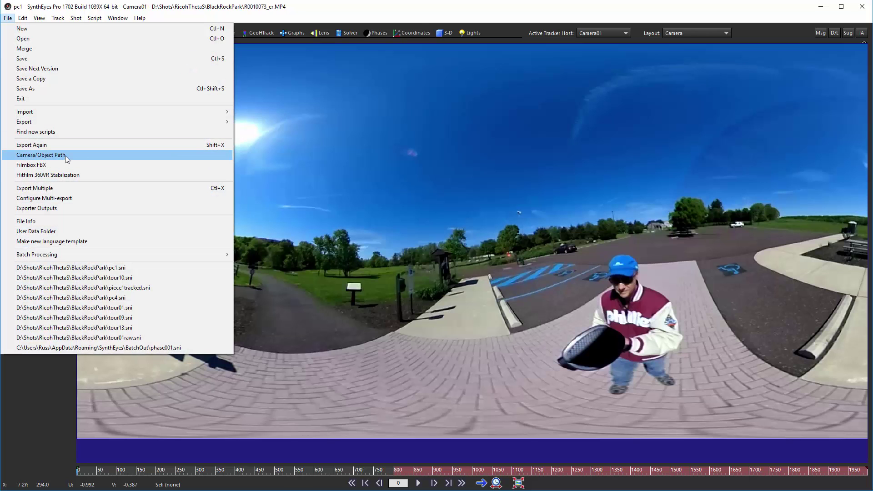
click(65, 156)
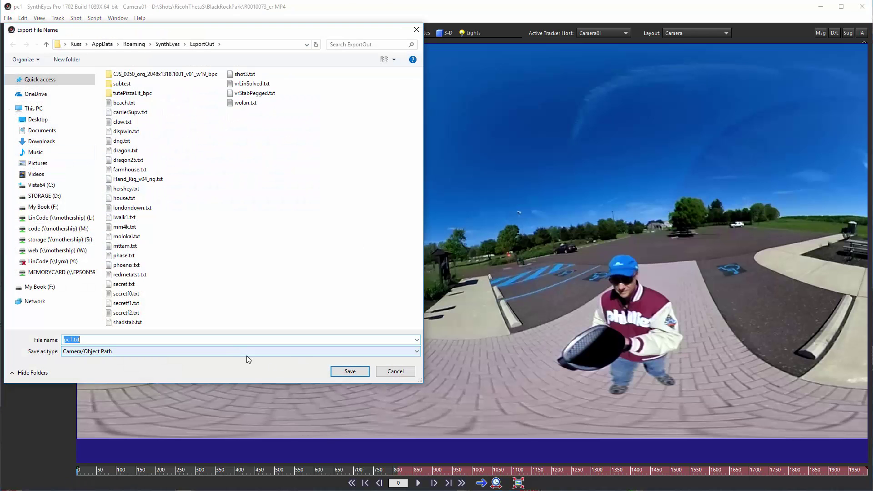
click(359, 371)
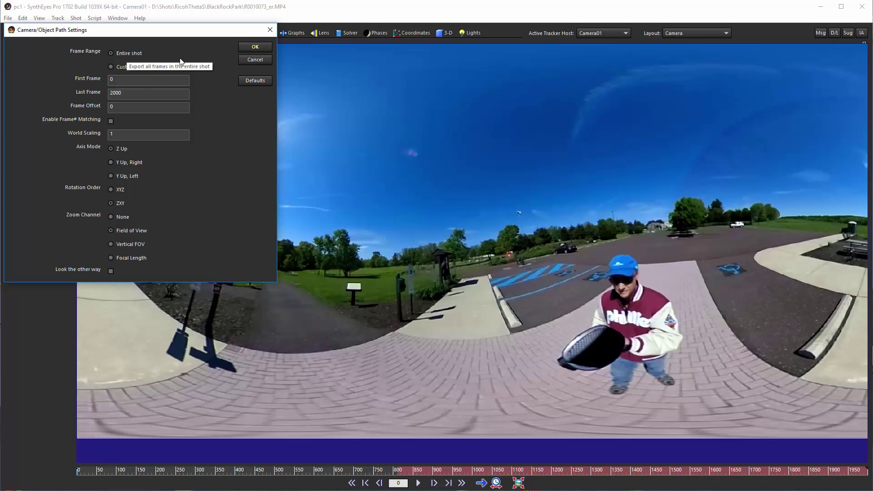
click(269, 49)
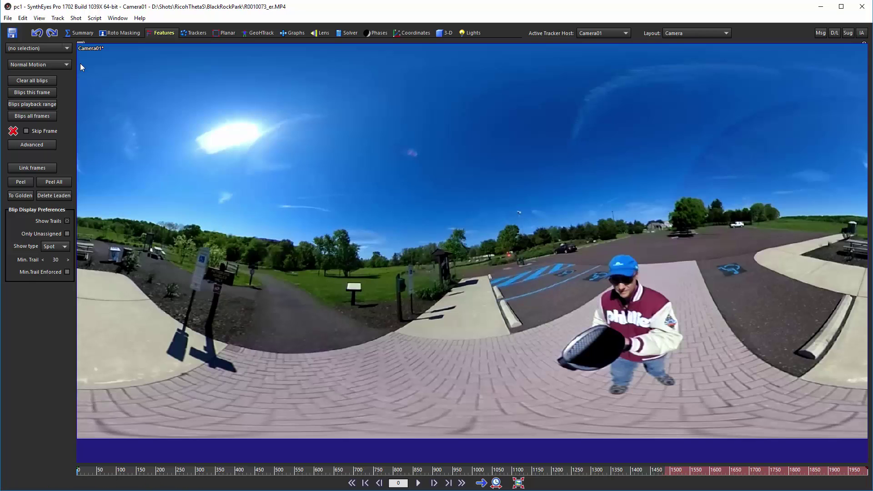
Step: Run the 360 VR script Create Next Piece (Pro) on the pc1 scene to generate the second piece
click(95, 18)
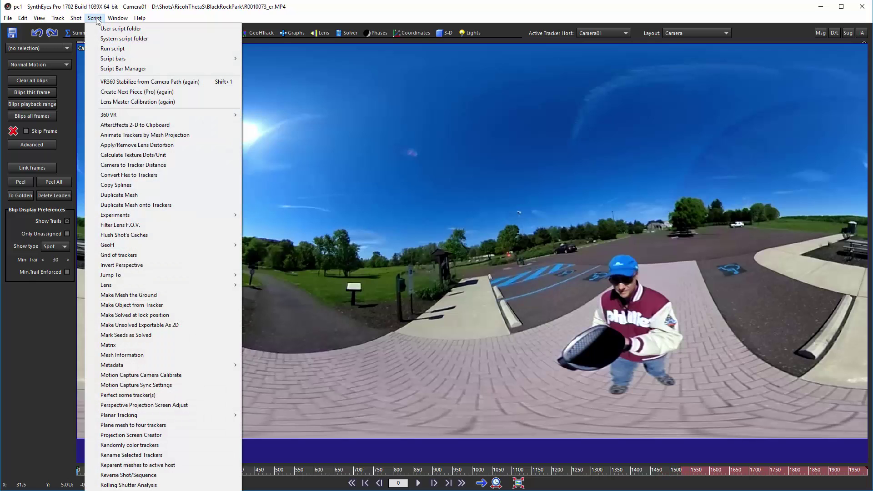
mouse_move(178, 118)
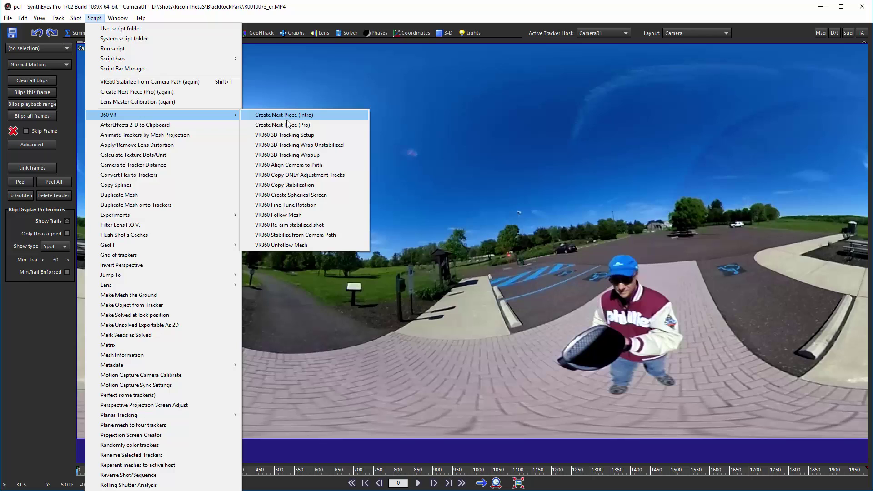
click(287, 126)
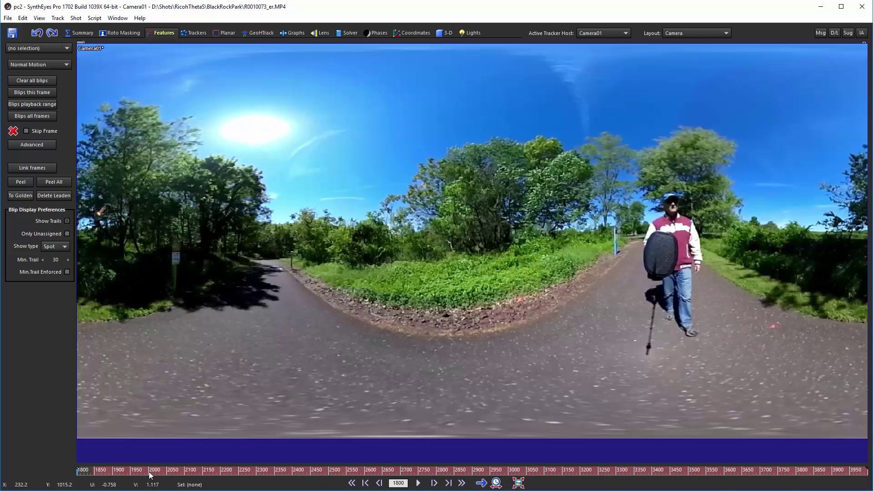
Step: Check the frames near the end of the second piece and repeat Create Next Piece (Pro) to generate the third piece
click(747, 472)
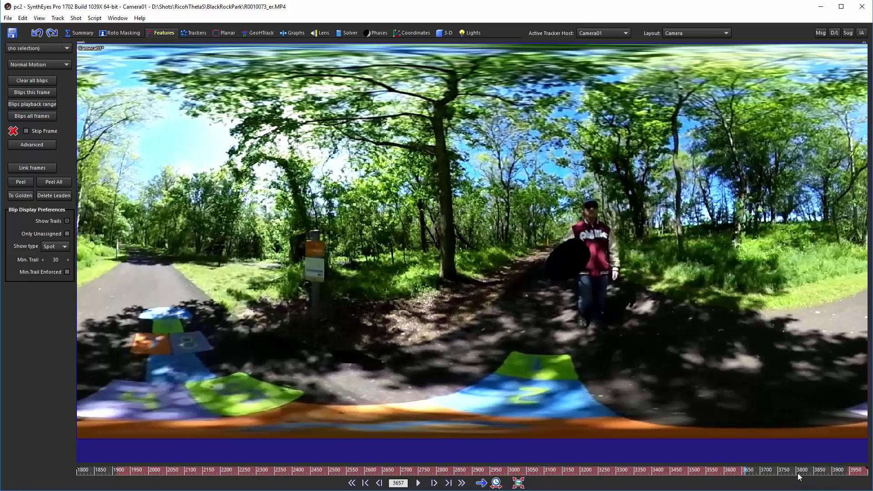
drag(799, 476, 830, 475)
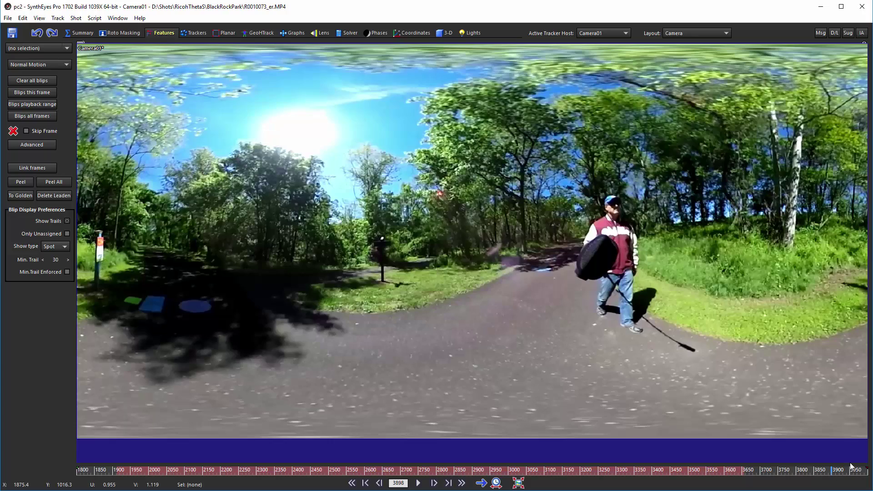
drag(819, 475, 865, 469)
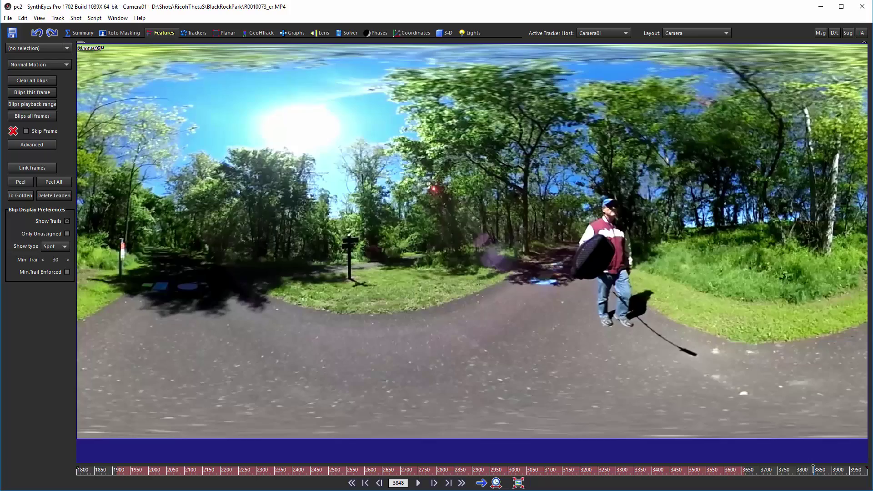
drag(813, 469, 774, 478)
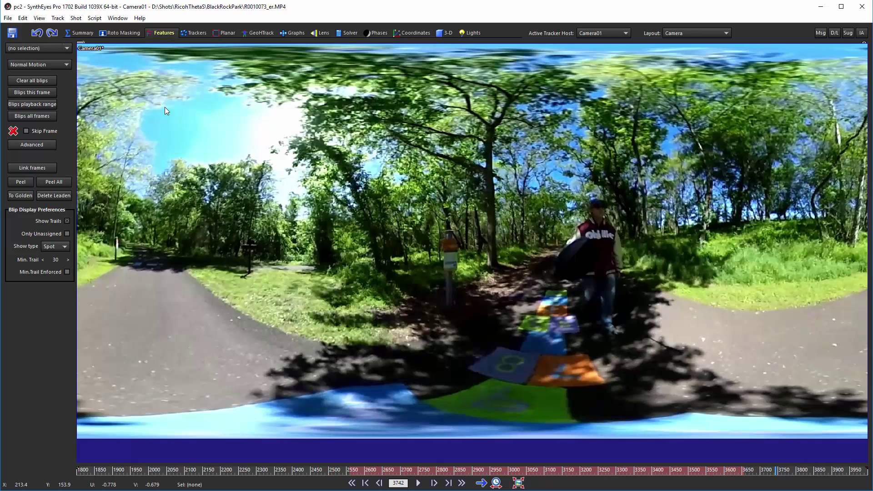
click(93, 19)
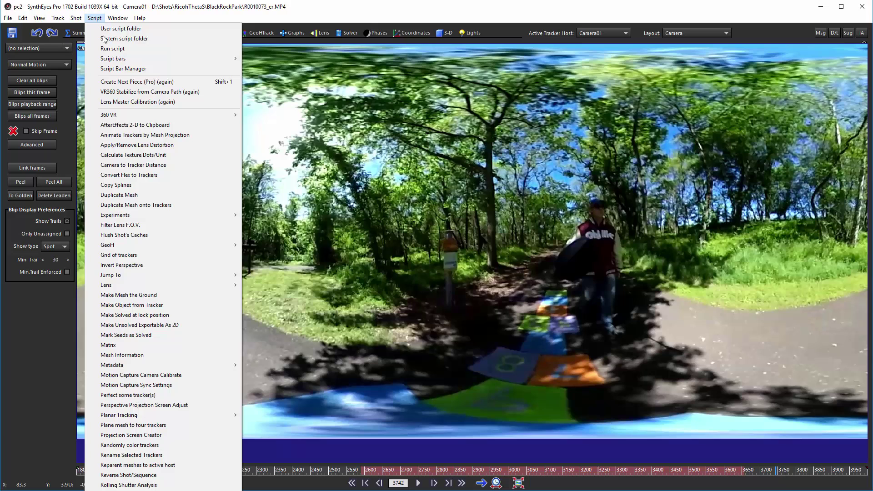
click(127, 80)
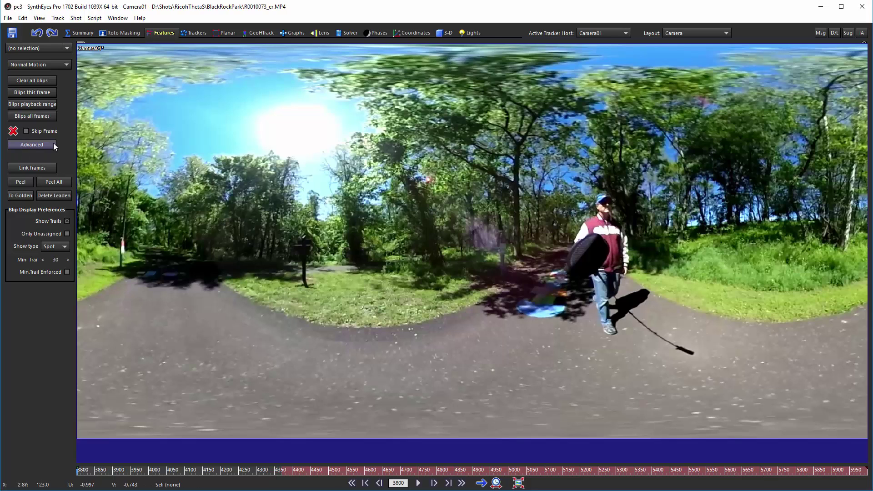
click(78, 32)
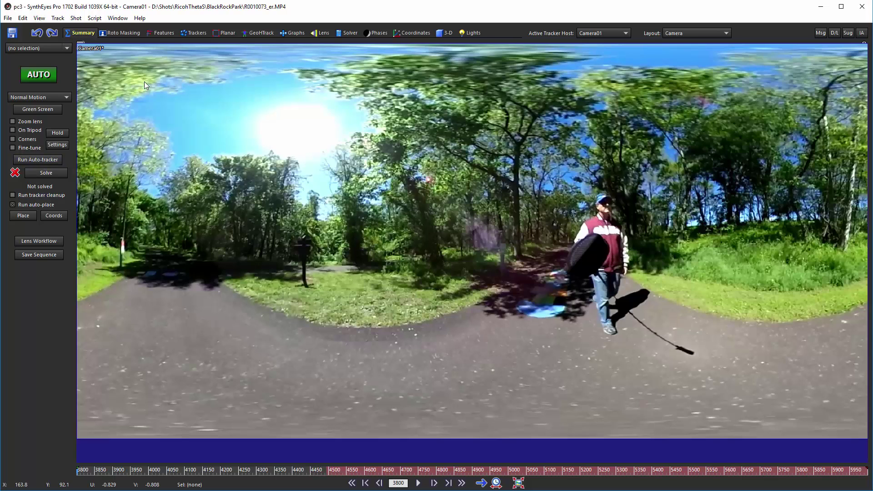
click(157, 31)
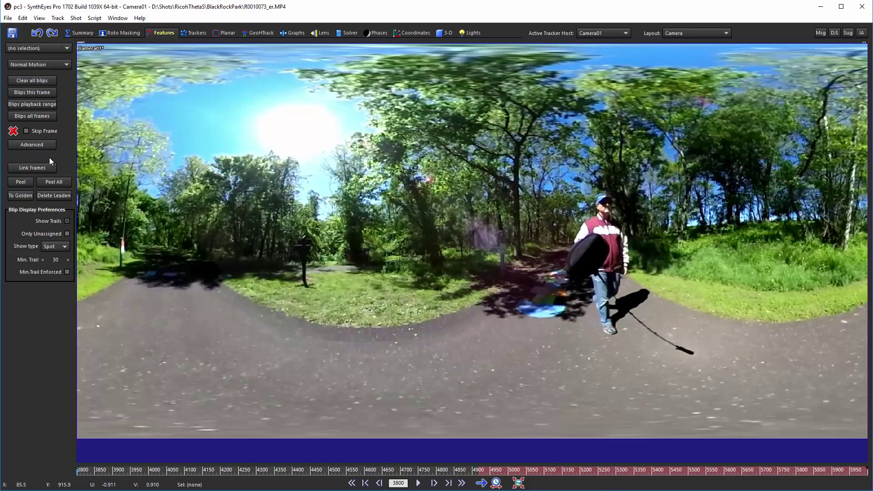
Step: Open the previously tracked scene piece1tracked.sni
click(8, 18)
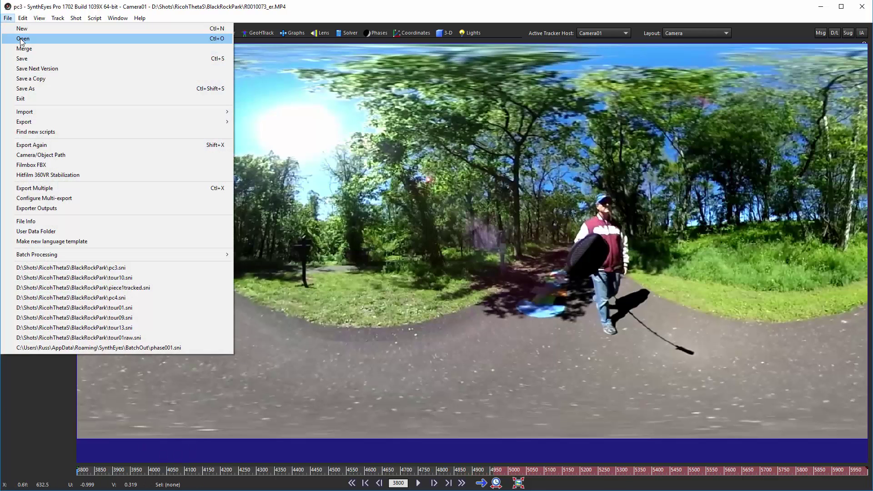
click(21, 40)
key(Escape)
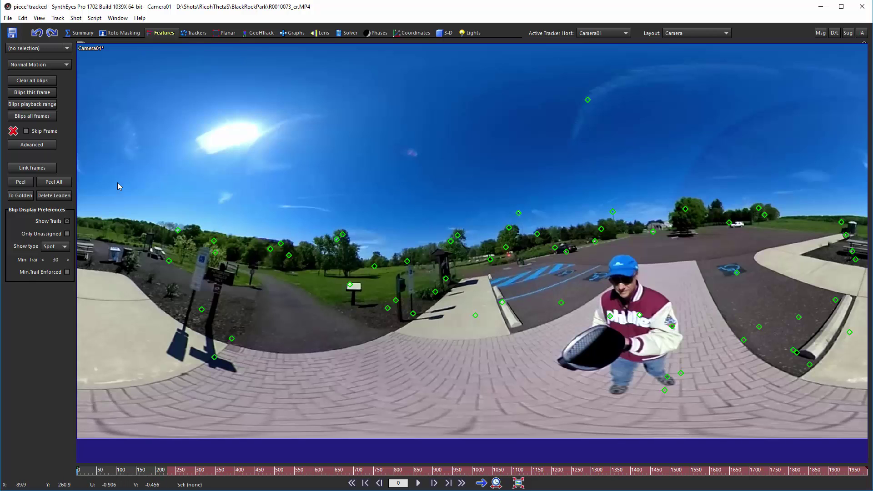
Step: Delete the three trackers lying on the walking man's jacket at frame 0
click(195, 33)
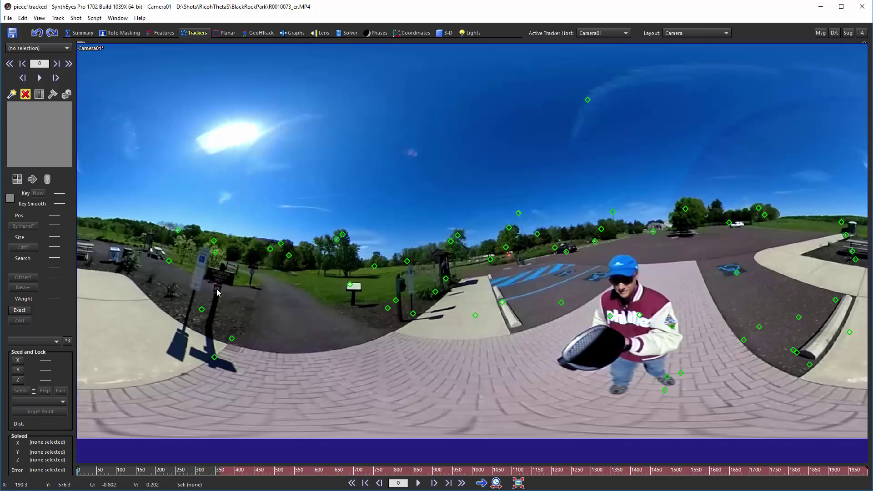
click(610, 316)
key(Delete)
click(638, 315)
key(Delete)
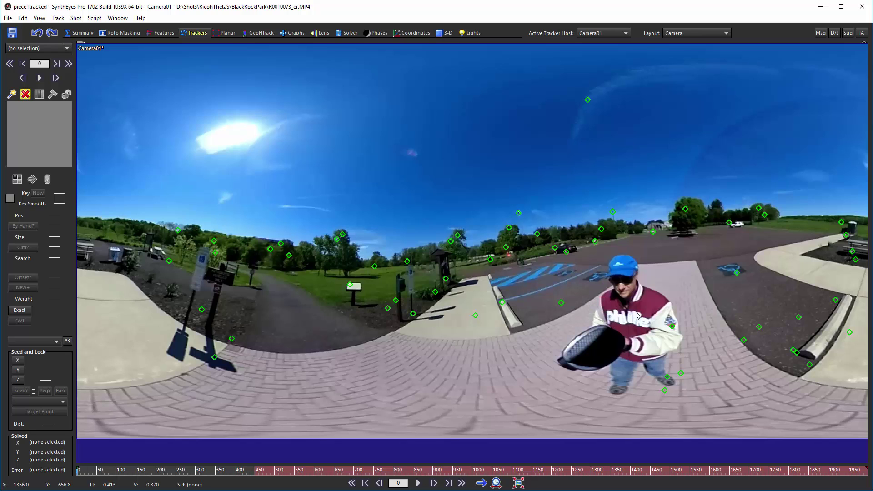
click(671, 326)
key(Delete)
Step: Select every tracker in the scene and recolor them all bright pink (red 255, green 0, blue 128)
key(ctrl+a)
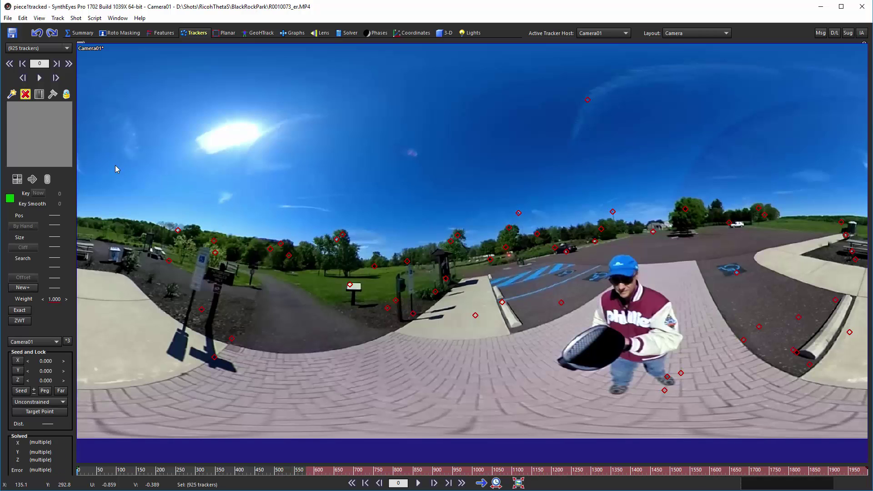
click(10, 199)
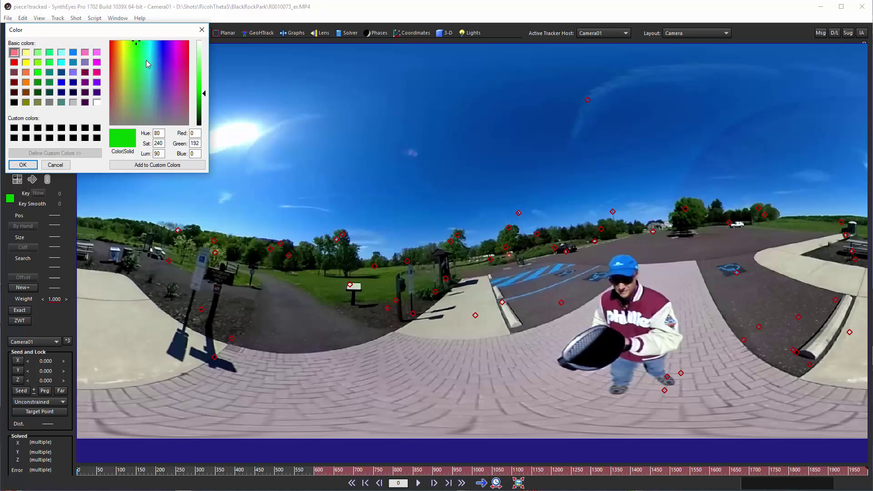
click(97, 72)
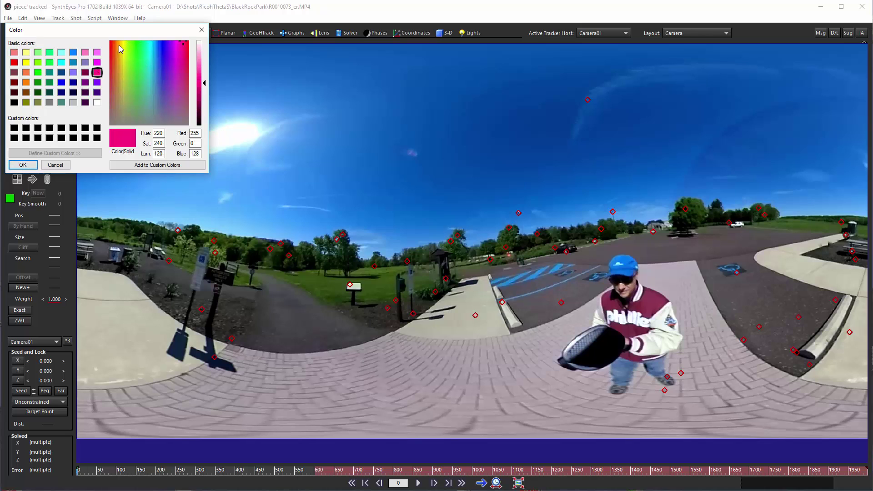
click(22, 165)
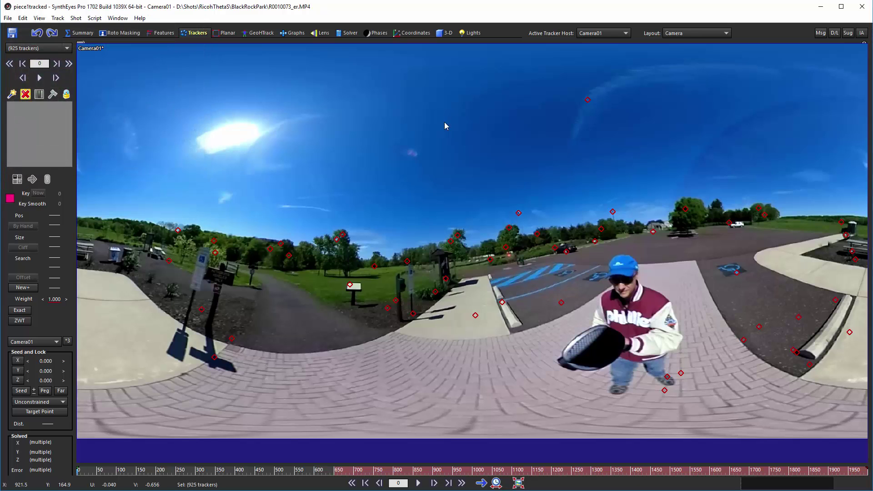
click(216, 145)
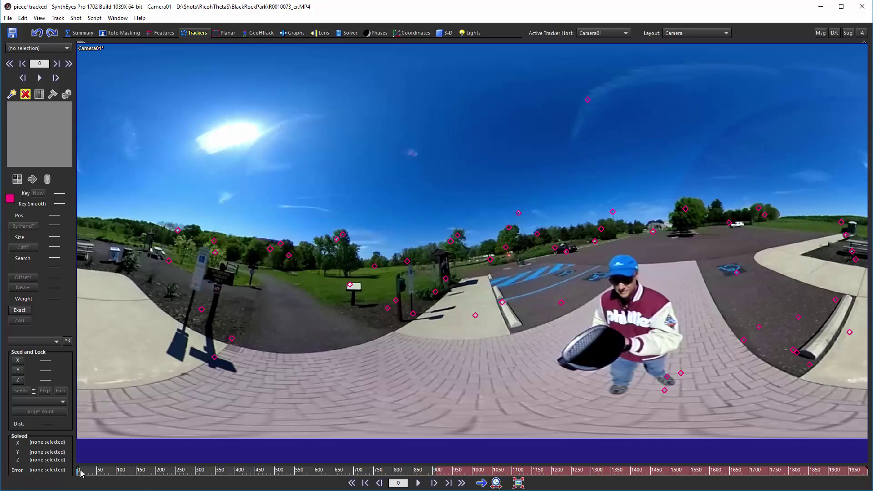
Step: Scrub through the opening frames up to about frame 67 to check for trackers riding on the walking man
scroll(101, 463, down, 1)
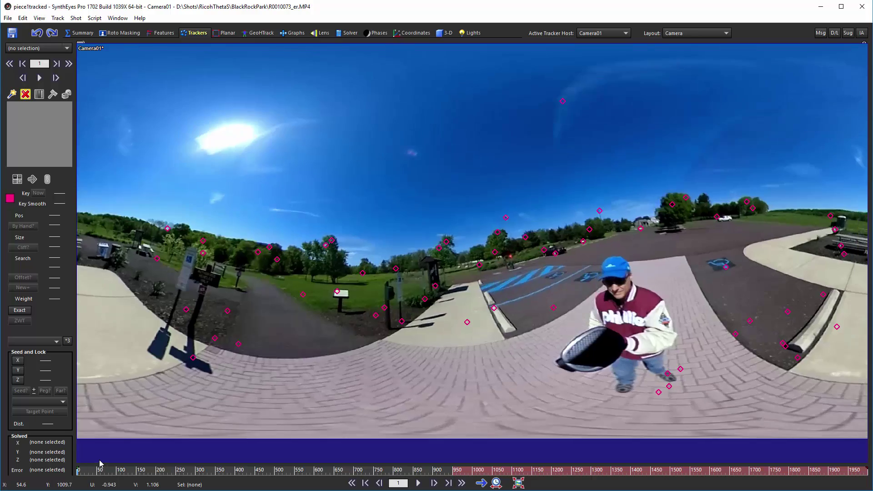
scroll(100, 463, down, 20)
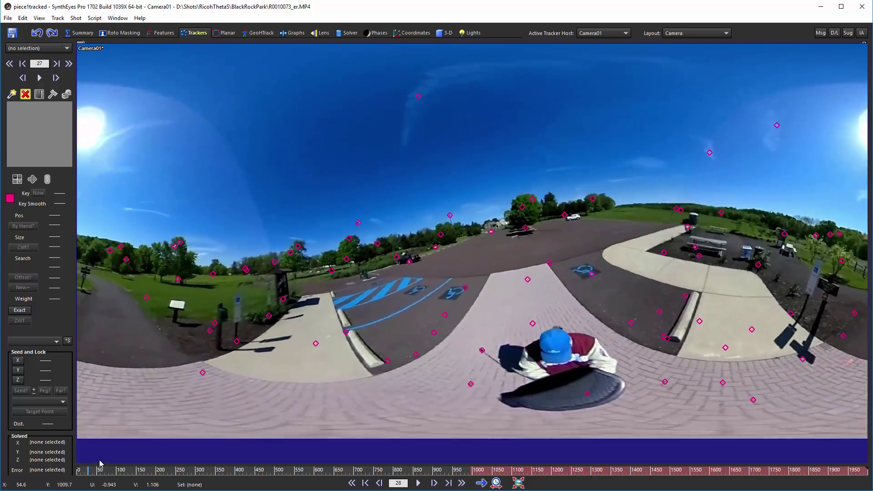
scroll(100, 463, down, 20)
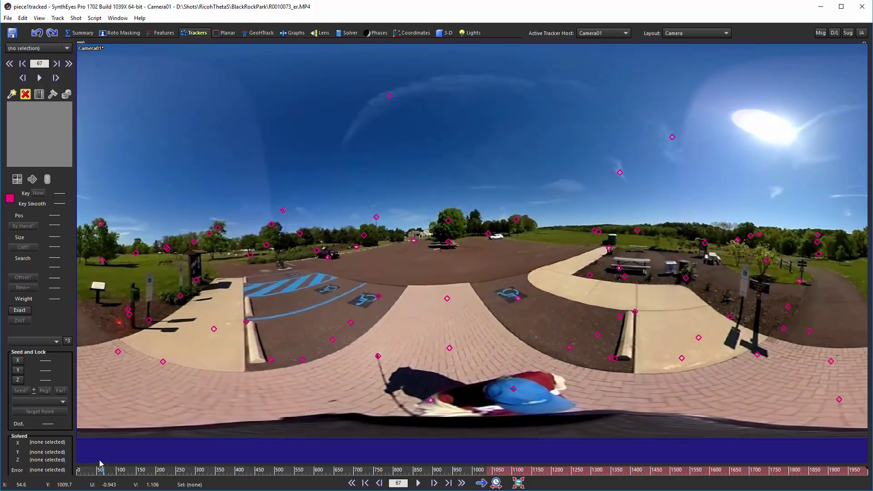
scroll(101, 463, up, 20)
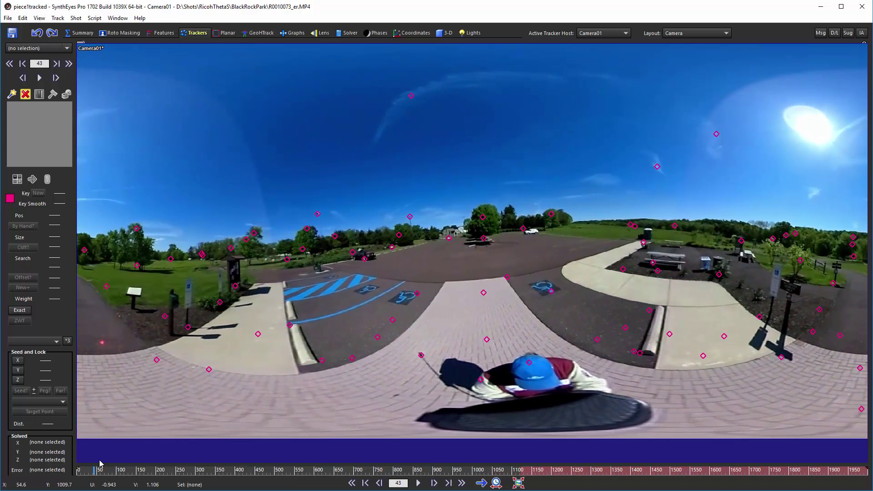
scroll(101, 463, up, 20)
scroll(100, 463, down, 20)
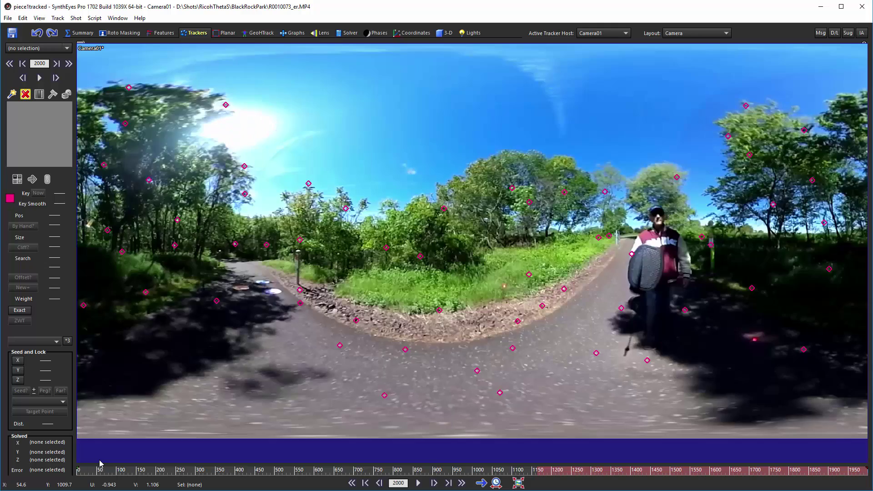
scroll(100, 462, up, 20)
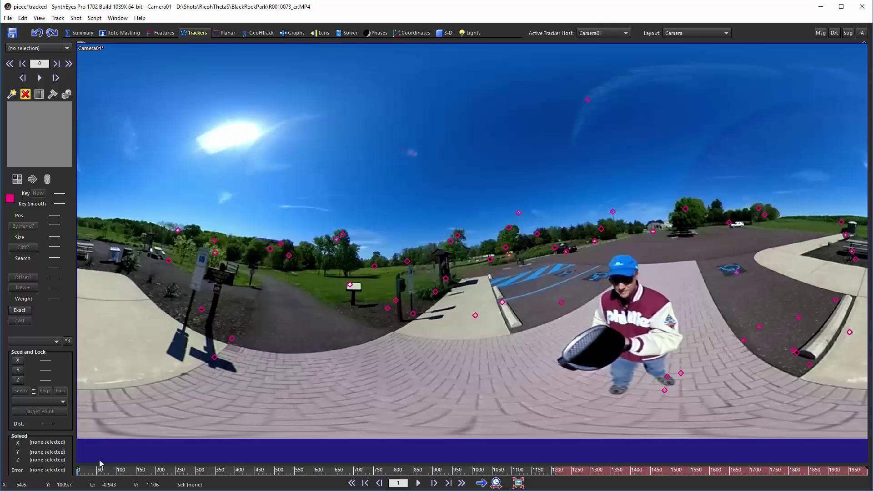
Step: Advance through the frames from the start of the shot, deleting the trackers stuck to the walking man and his black bag
scroll(100, 463, down, 20)
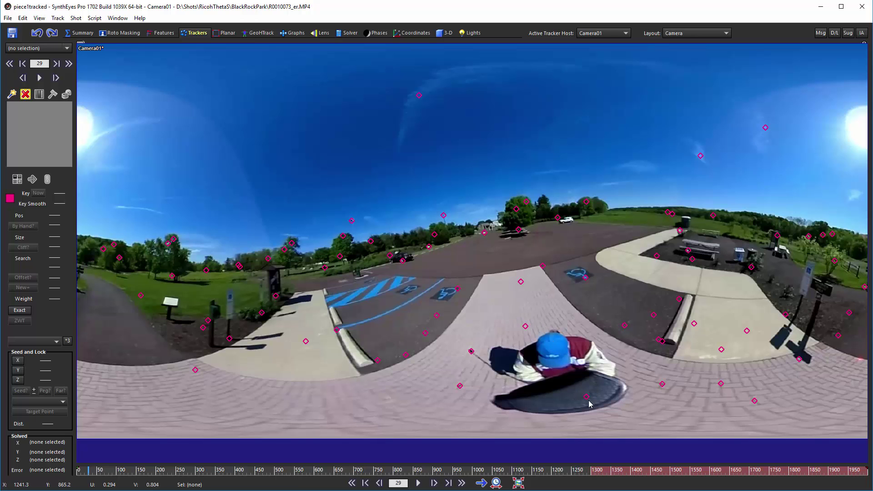
scroll(588, 397, down, 15)
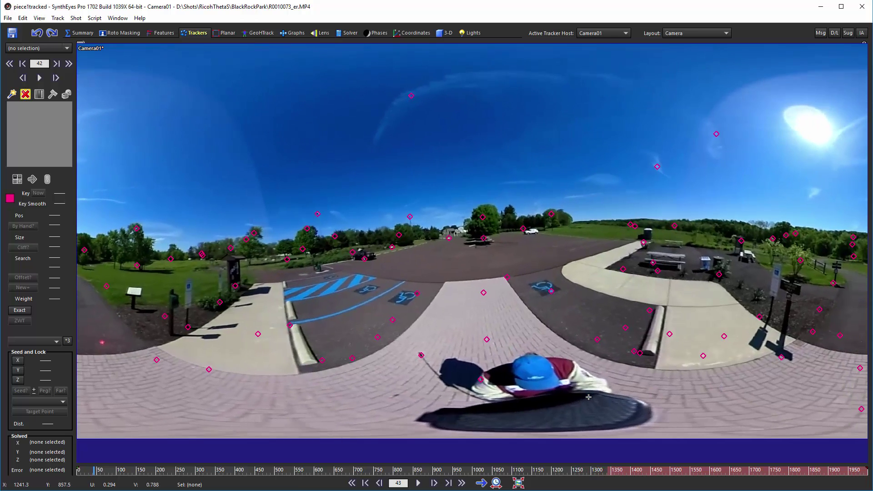
scroll(481, 391, down, 19)
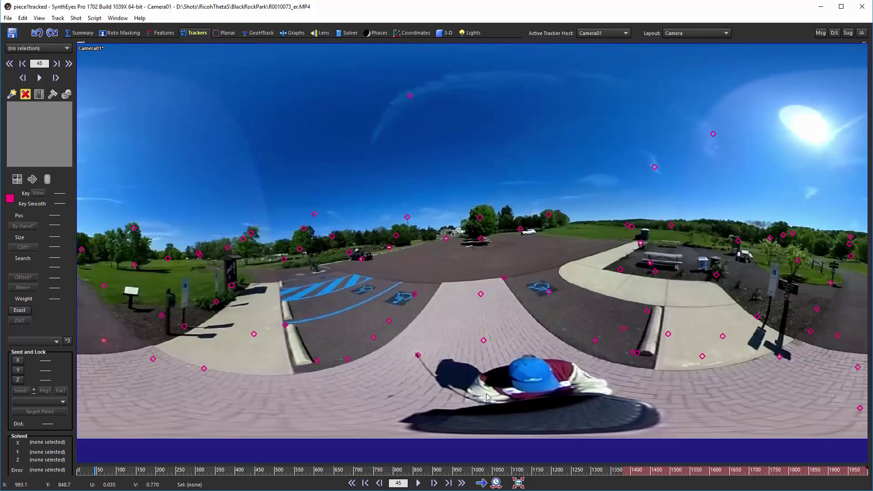
scroll(487, 397, down, 20)
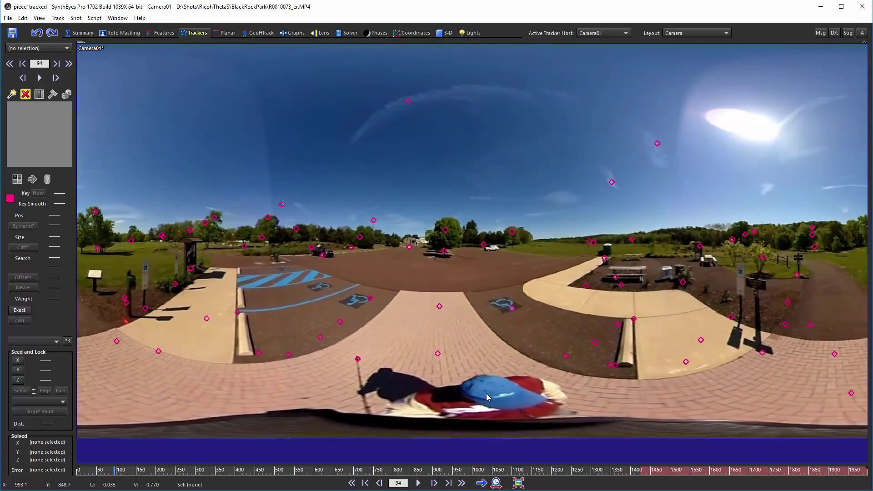
scroll(487, 396, down, 20)
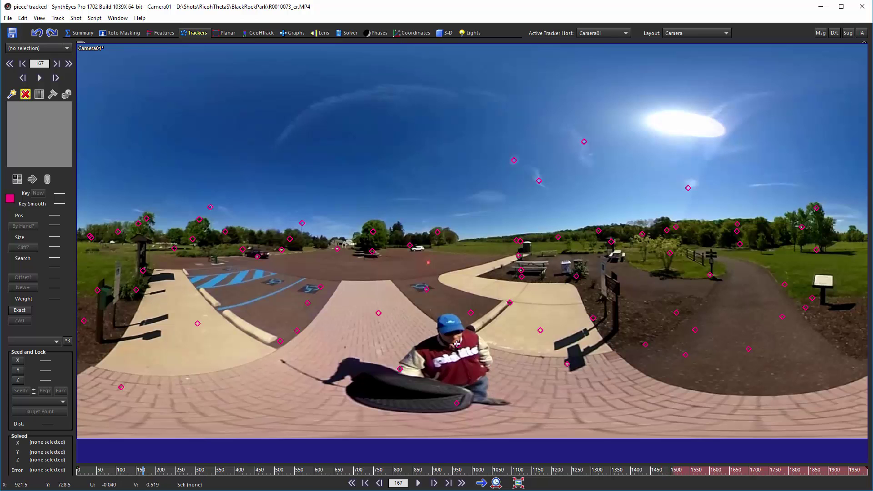
scroll(437, 386, down, 19)
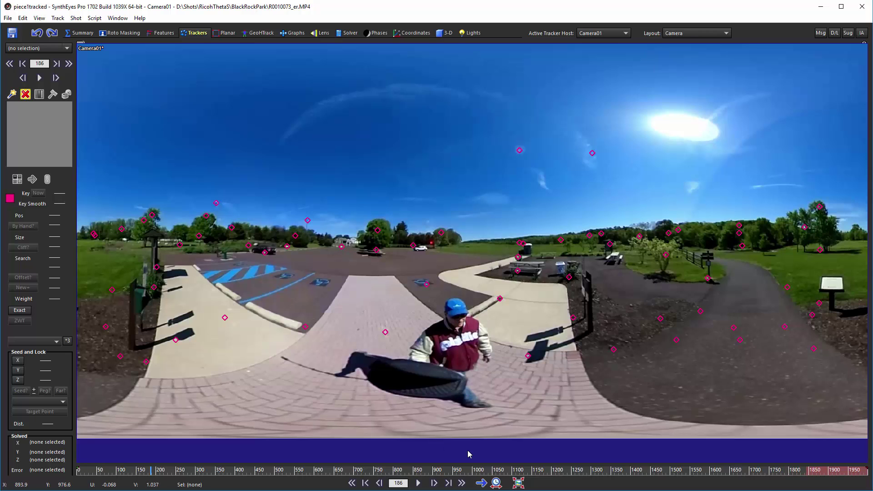
key(space)
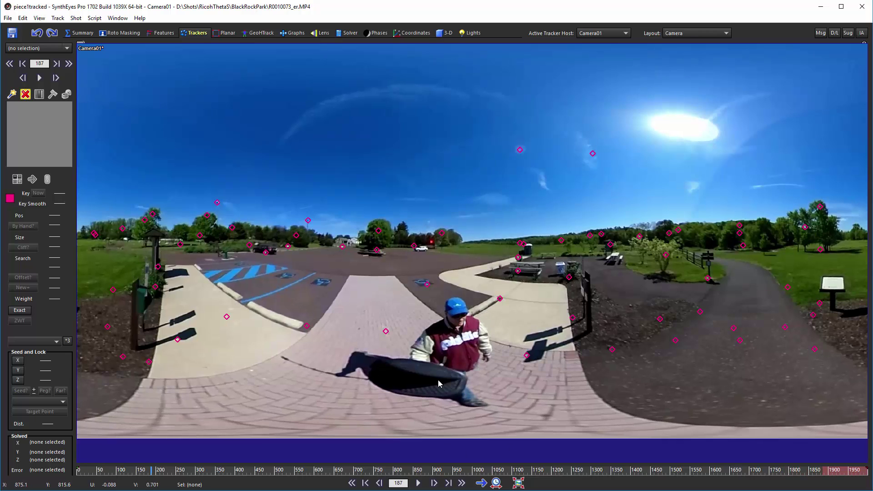
key(space)
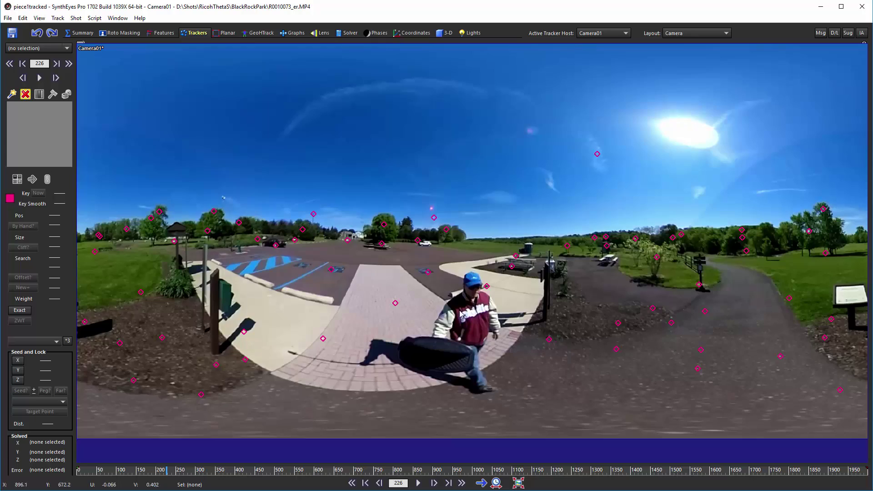
Step: Delete the three trackers on the man's cap and jacket at frame 1151
click(831, 469)
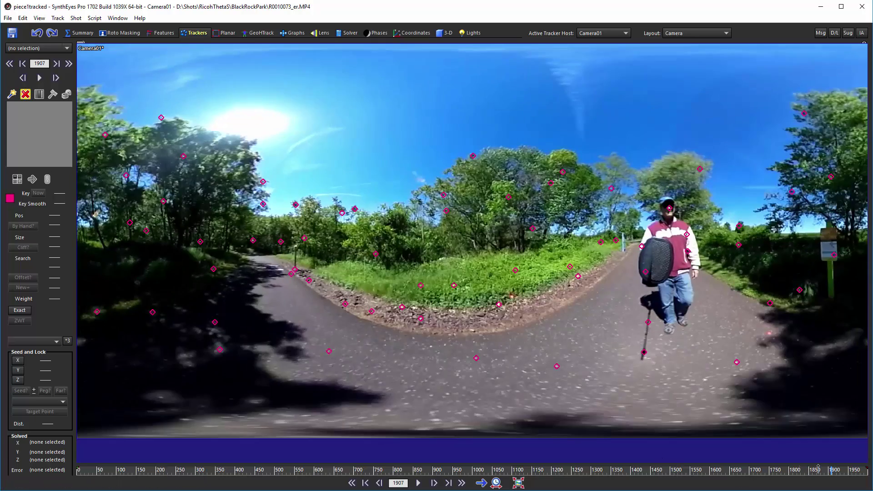
drag(818, 468, 771, 469)
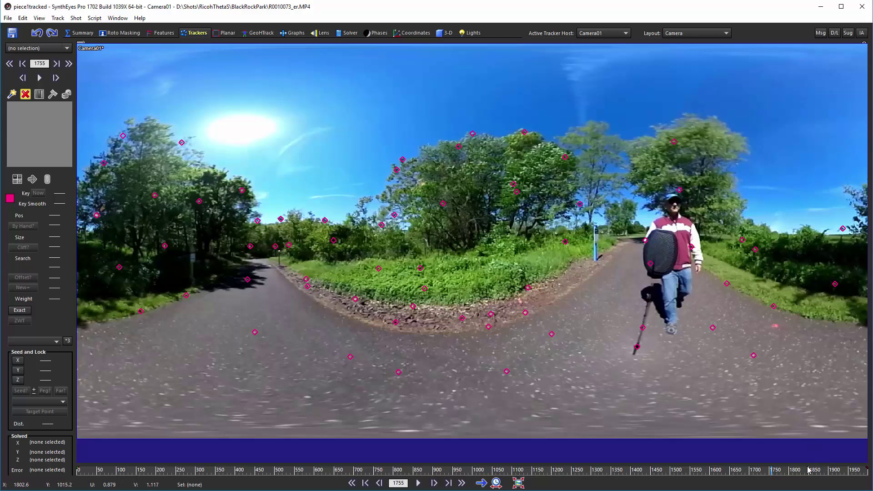
drag(808, 470, 532, 452)
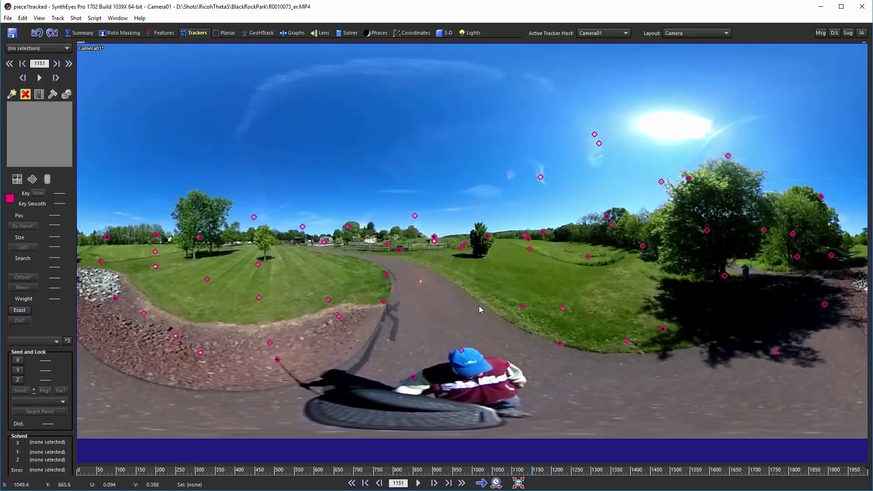
click(460, 350)
key(Delete)
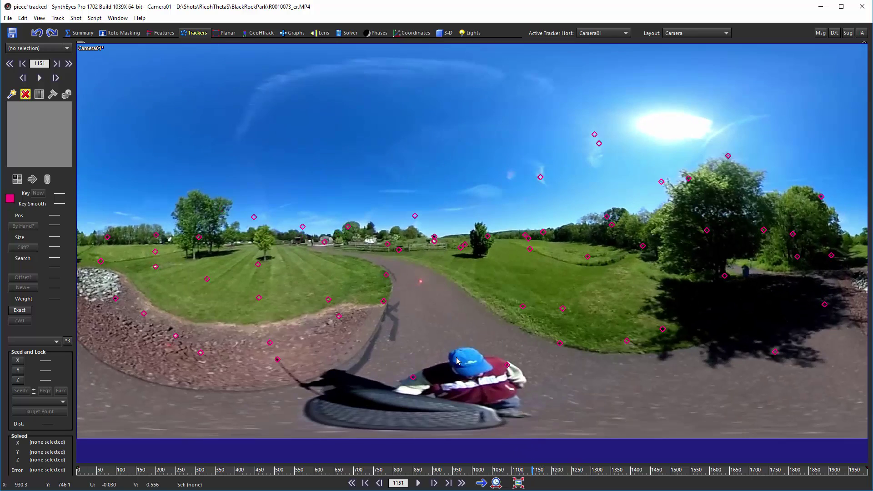
click(413, 378)
key(Delete)
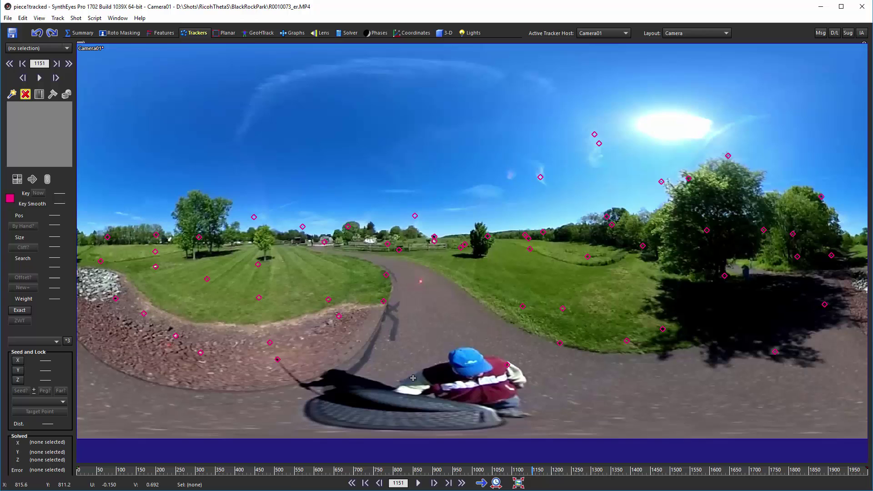
click(506, 365)
key(Delete)
Step: Step back and forth between about frames 1067 and 1111 to check for further trackers on the man
scroll(236, 473, down, 20)
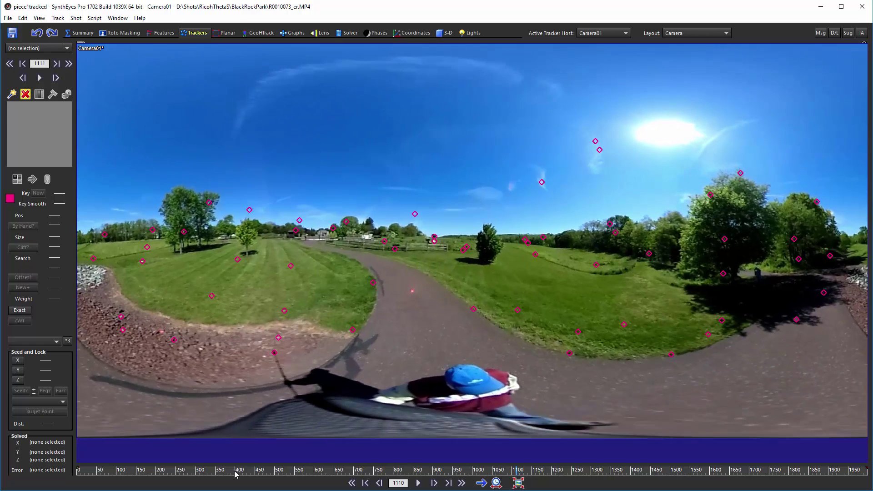
scroll(235, 474, down, 1)
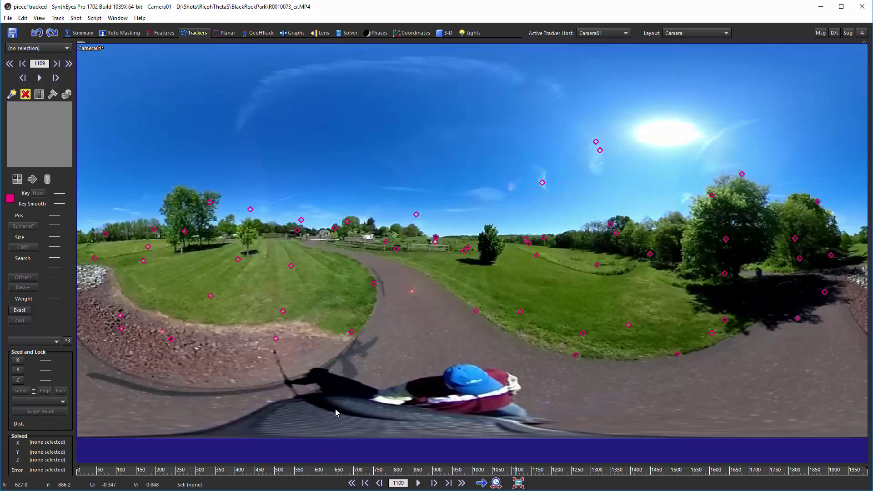
key(s)
key(s)
key(s)
key(s)
key(s)
key(s)
key(s)
key(s)
key(s)
key(s)
key(s)
key(s)
key(s)
key(s)
key(s)
key(s)
key(s)
key(s)
key(s)
key(s)
key(s)
key(s)
key(s)
key(s)
key(s)
key(s)
key(s)
key(s)
key(s)
key(s)
key(s)
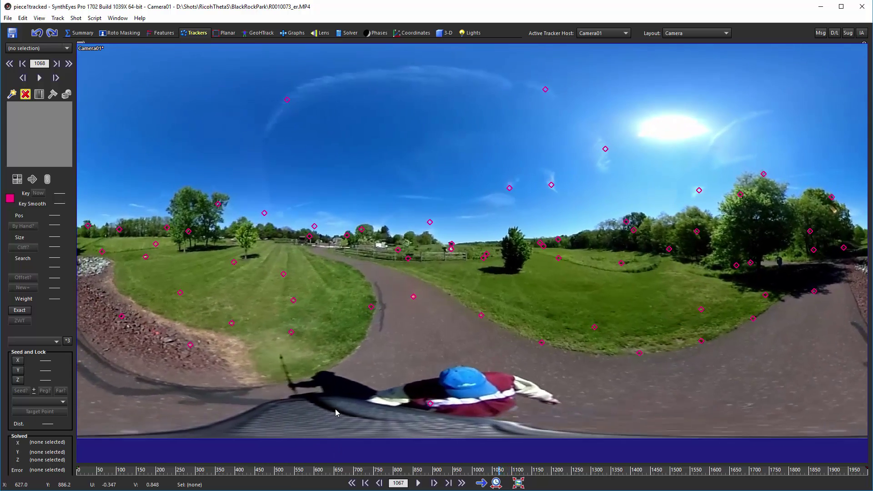
key(d)
key(d)
key(d)
key(d)
key(d)
key(d)
key(d)
key(d)
key(d)
key(d)
key(d)
key(d)
key(d)
key(d)
key(d)
key(d)
key(d)
key(d)
key(d)
key(d)
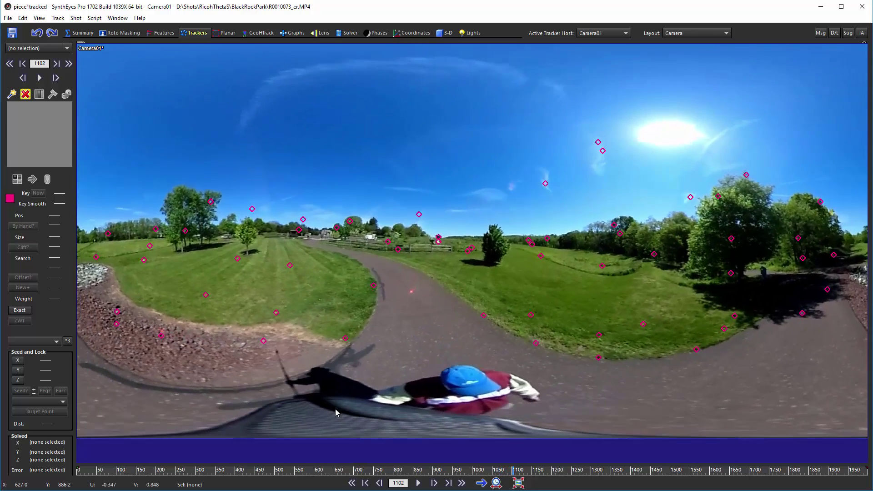
key(d)
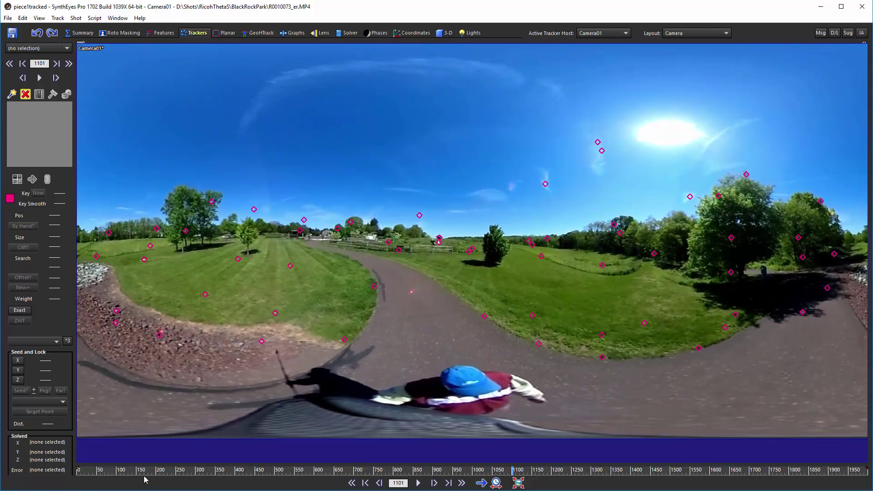
Step: Scrub between about frames 116 and 244 to examine how the trackers in the sky behave
mouse_move(145, 473)
mouse_down()
mouse_move(100, 464)
mouse_move(159, 471)
mouse_move(123, 472)
mouse_move(151, 472)
mouse_up()
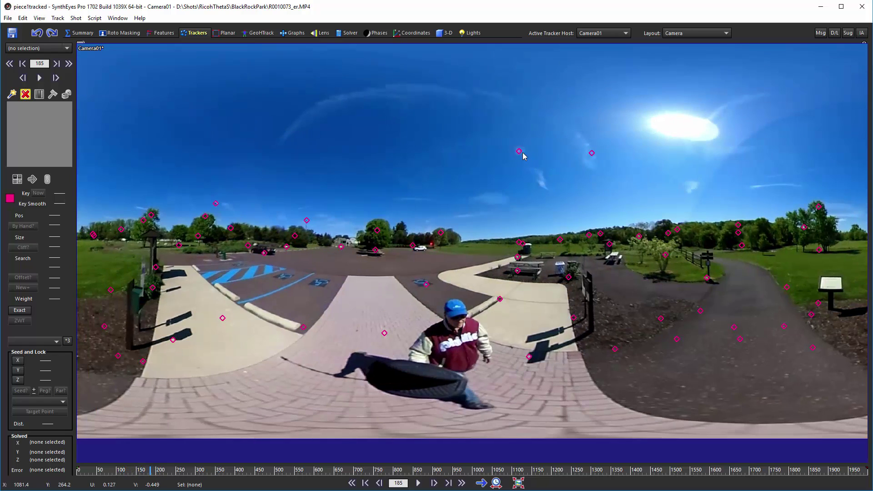
click(152, 471)
drag(151, 471, 139, 466)
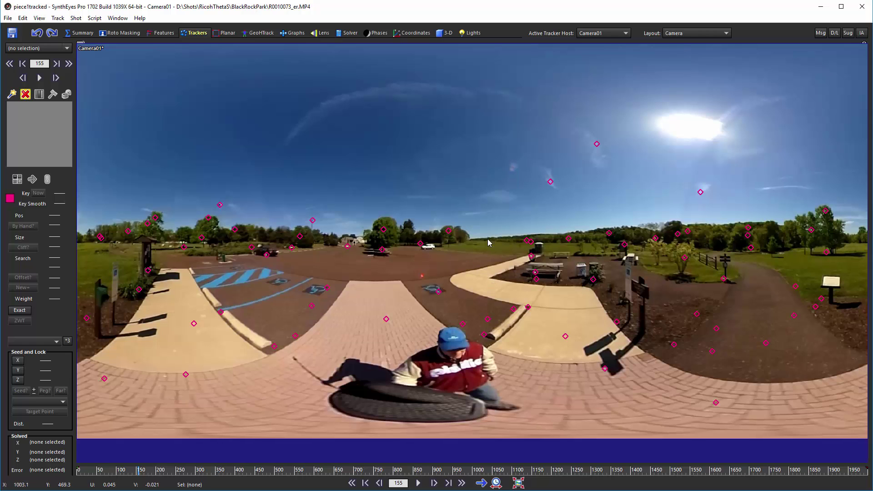
click(148, 473)
drag(143, 473, 173, 480)
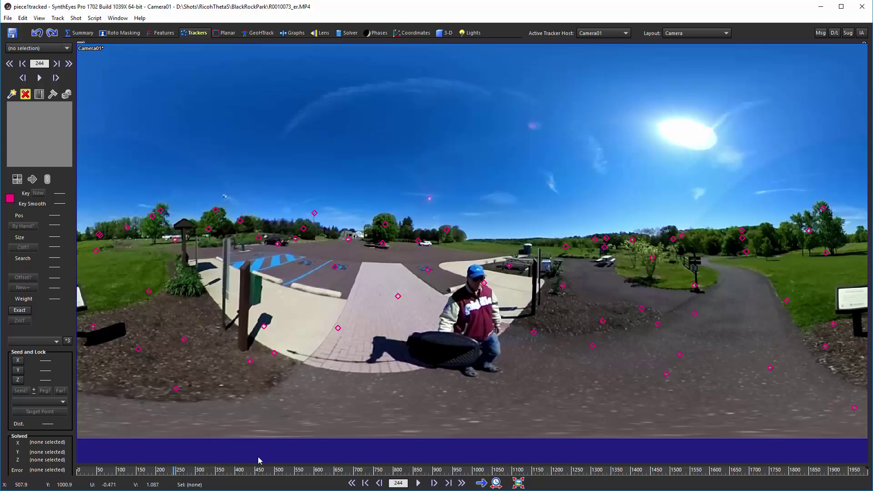
click(166, 470)
drag(150, 471, 122, 470)
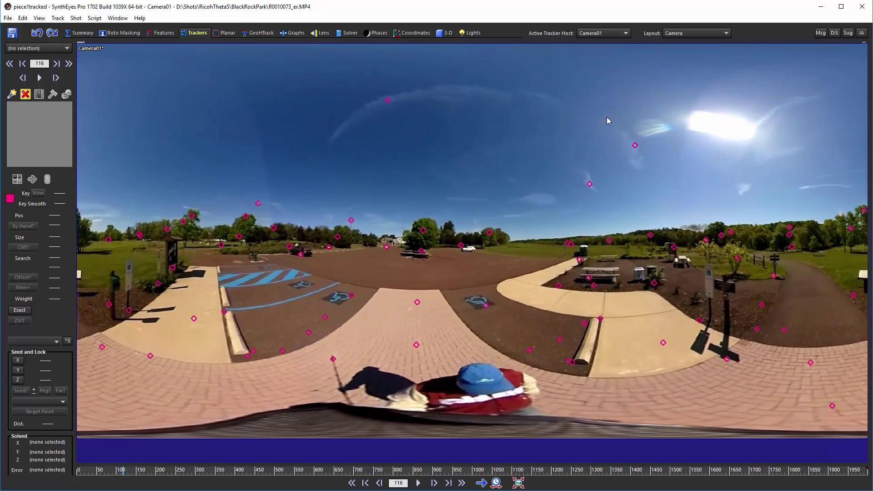
Step: Select the trackers lying on the sky and clouds at several points in the shot and delete them
drag(413, 78, 647, 195)
mouse_move(700, 220)
mouse_down()
mouse_move(691, 97)
mouse_move(760, 209)
mouse_up()
drag(149, 475, 405, 473)
mouse_move(804, 96)
mouse_down()
mouse_move(560, 35)
mouse_move(329, 112)
mouse_move(659, 209)
mouse_move(763, 182)
mouse_up()
key(Delete)
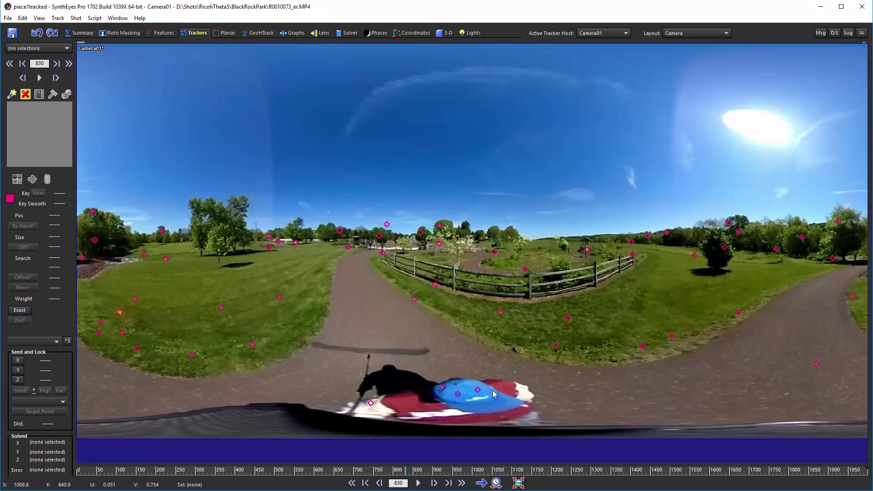
Step: Delete the trackers on the man's blue cap and the one on his sleeve at frame 830
drag(471, 384, 498, 410)
key(Delete)
click(370, 402)
key(Delete)
Step: Switch to the Solver room
click(347, 34)
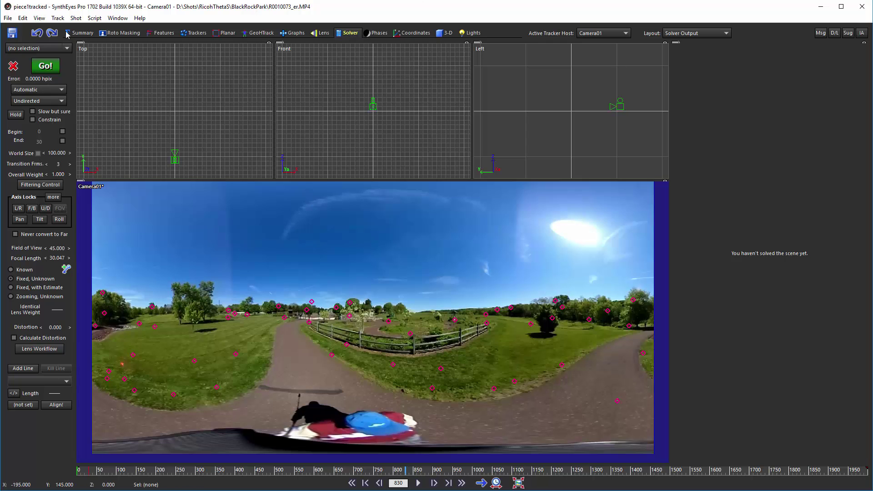
Step: Open the previously solved scene tour10.sni from the BlackRockPark folder
click(7, 18)
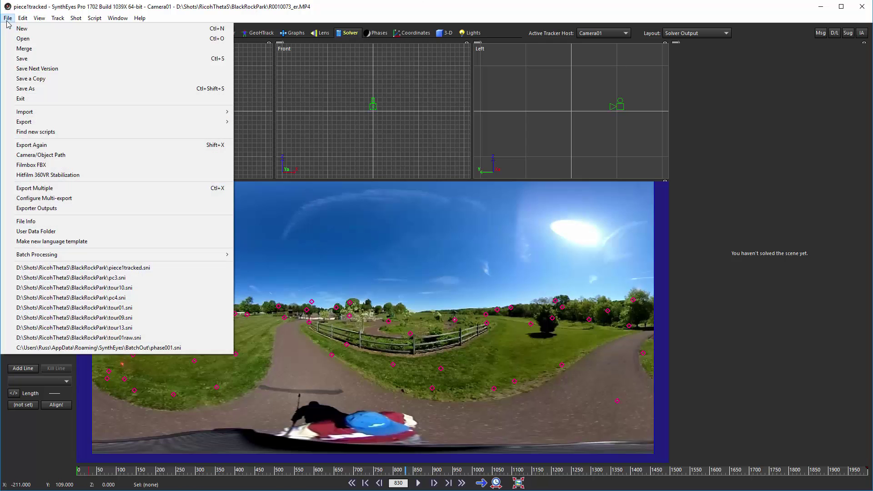
click(73, 288)
click(532, 356)
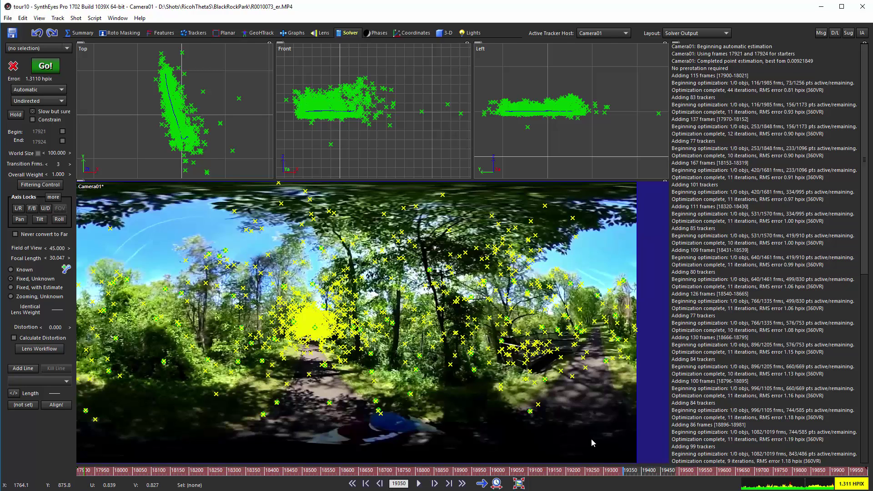
Step: Scrub between about frames 19430 and 19770 to examine the solved trackers around the man's turn near the bridge
drag(684, 471, 783, 471)
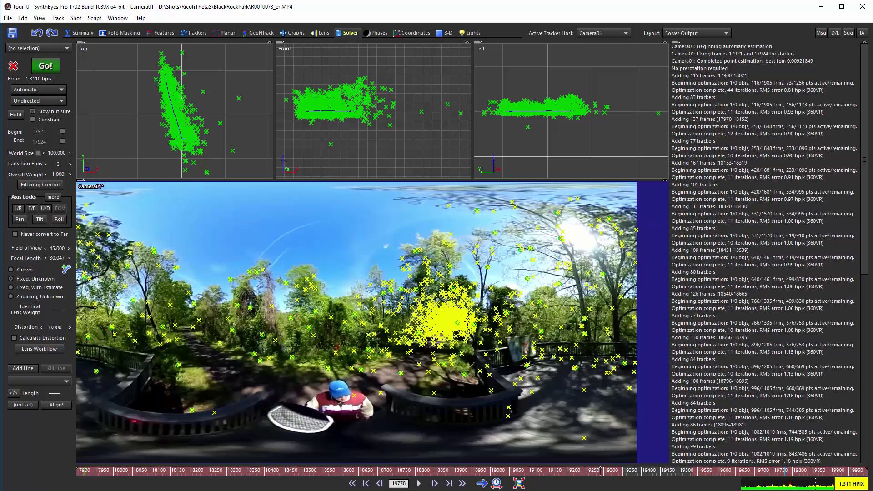
click(656, 472)
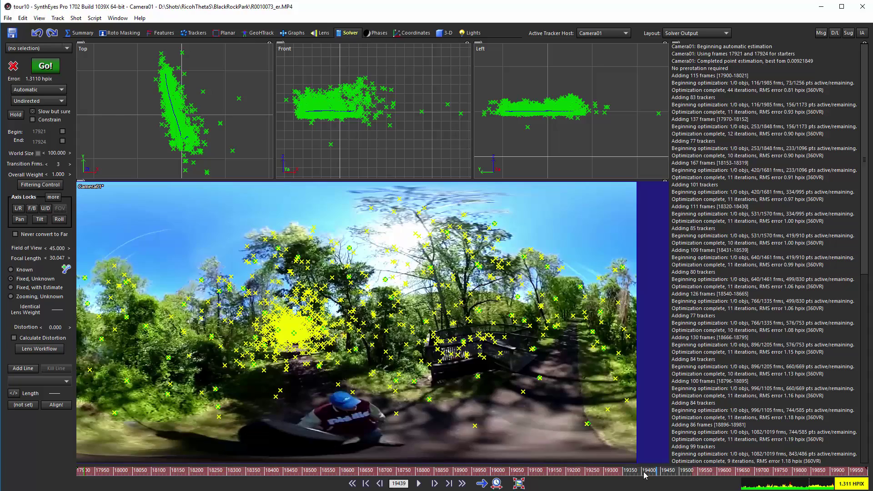
drag(645, 475, 653, 475)
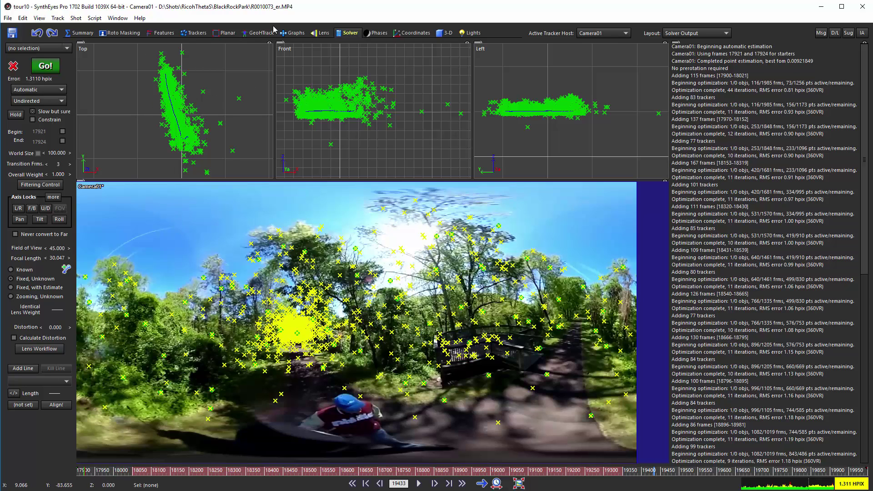
Step: Show the error curves of all trackers in the graph editor and select the high-error tracker around frame 19045
click(299, 35)
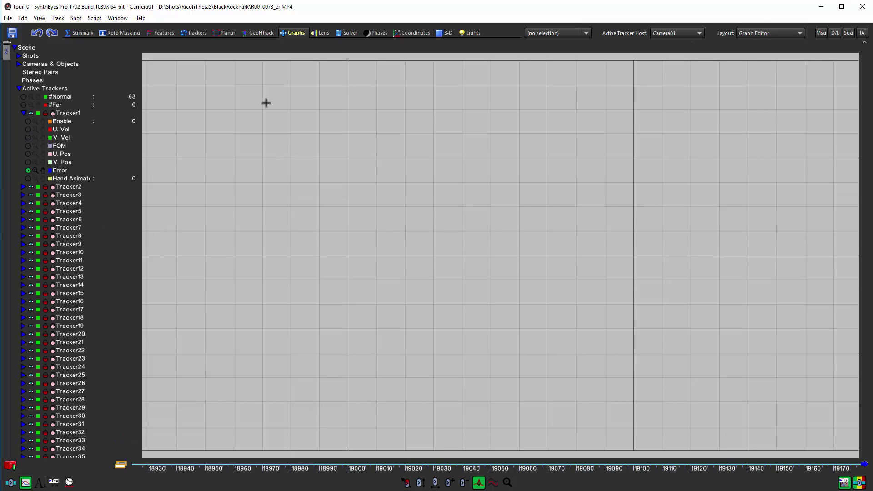
key(ctrl+a)
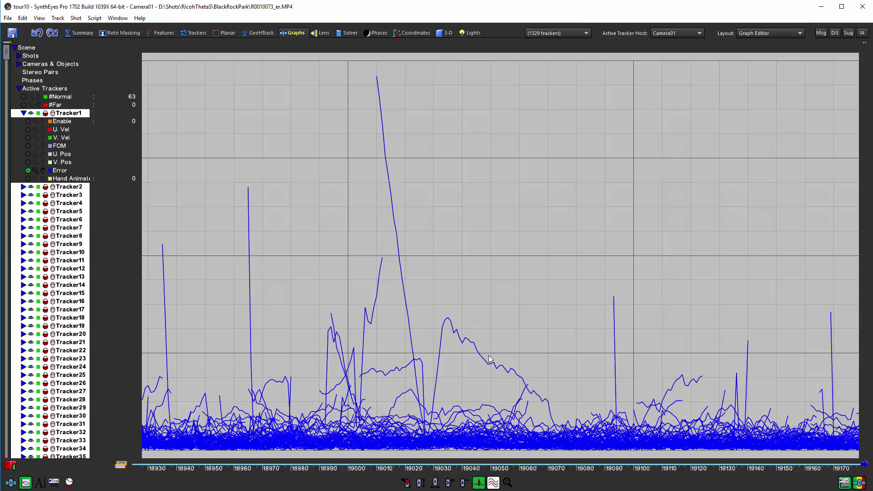
click(489, 367)
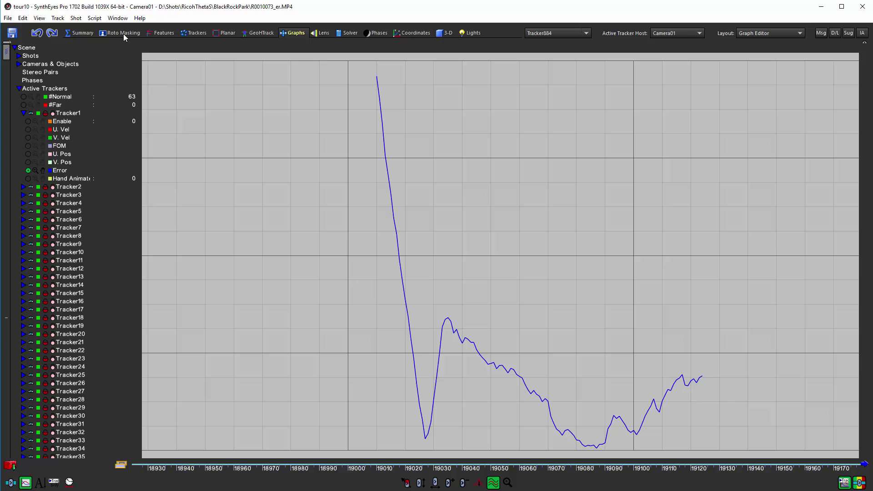
Step: Examine the selected high-error tracker in the camera view at several frames, including around 19001 to 19069
click(82, 33)
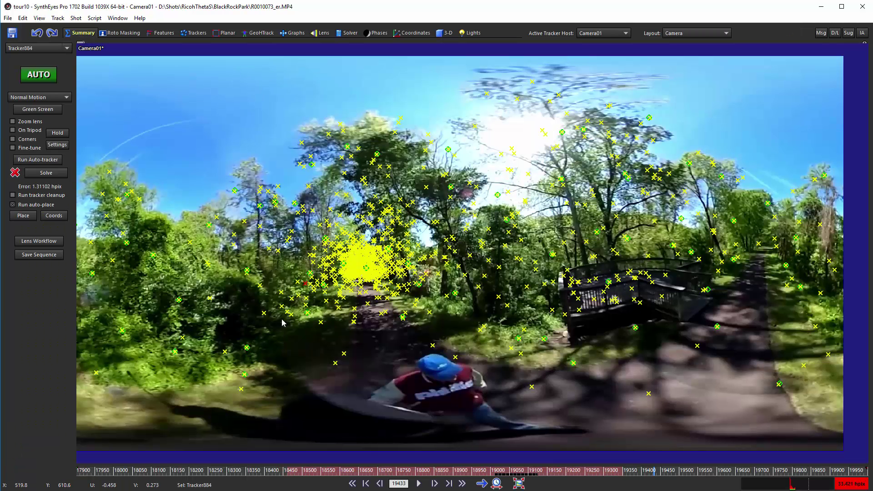
click(517, 472)
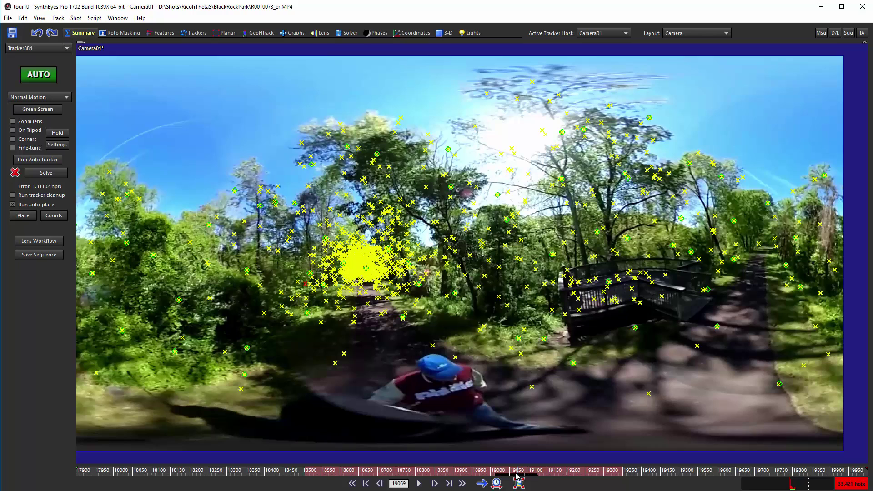
click(492, 474)
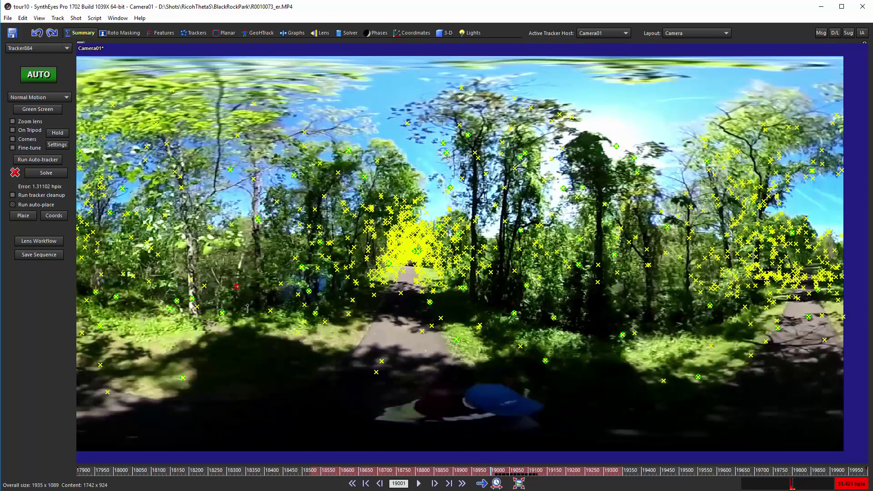
click(246, 474)
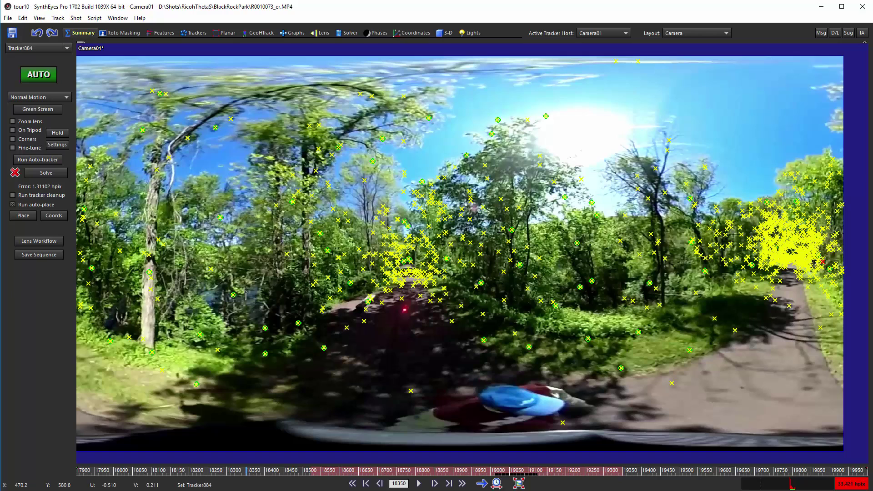
click(499, 473)
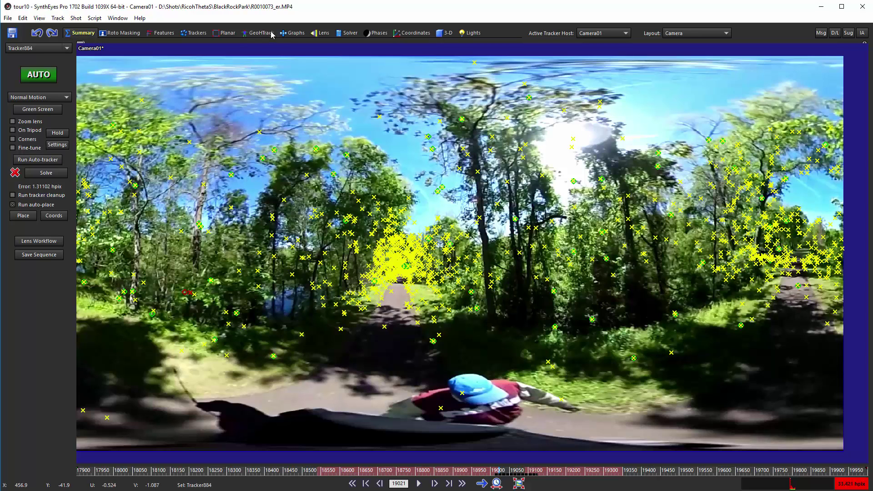
Step: Split the high-error tracker in the graph editor at the dip in its error curve, at about frame 19024
click(296, 34)
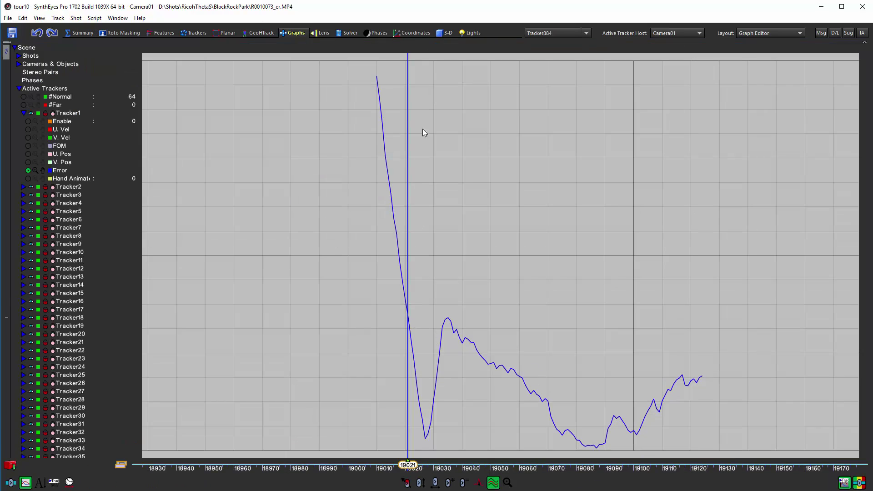
click(479, 482)
click(425, 440)
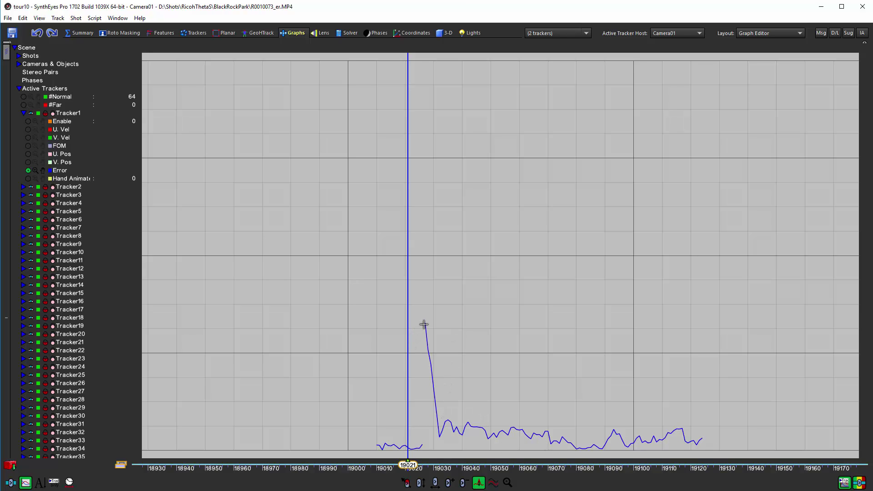
drag(425, 324, 428, 389)
Step: Set the solving mode to Refine in the Solver room
click(356, 33)
click(45, 90)
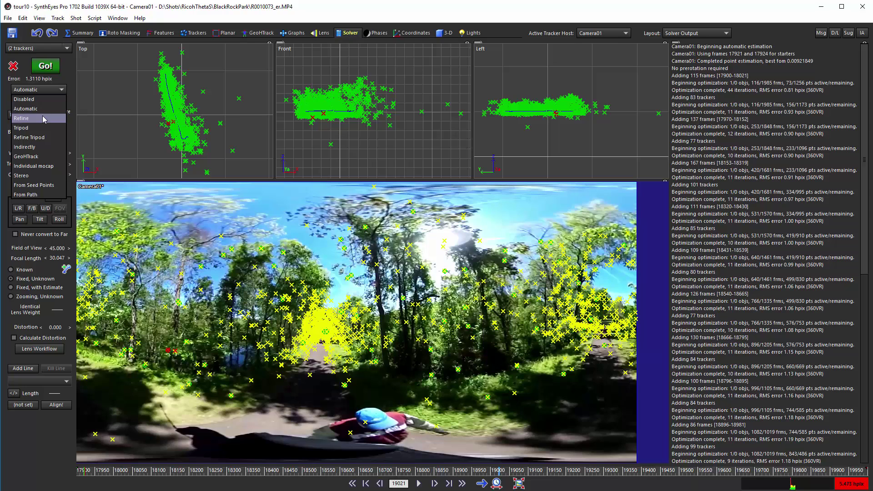
click(43, 118)
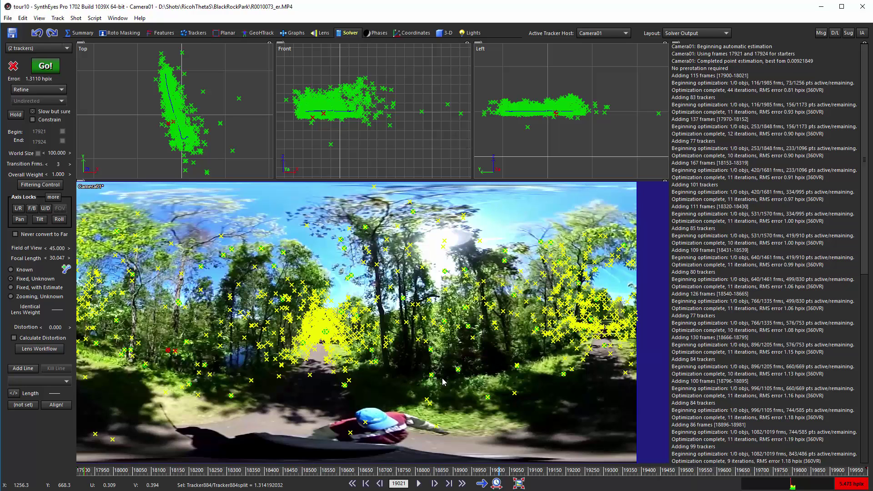
click(8, 18)
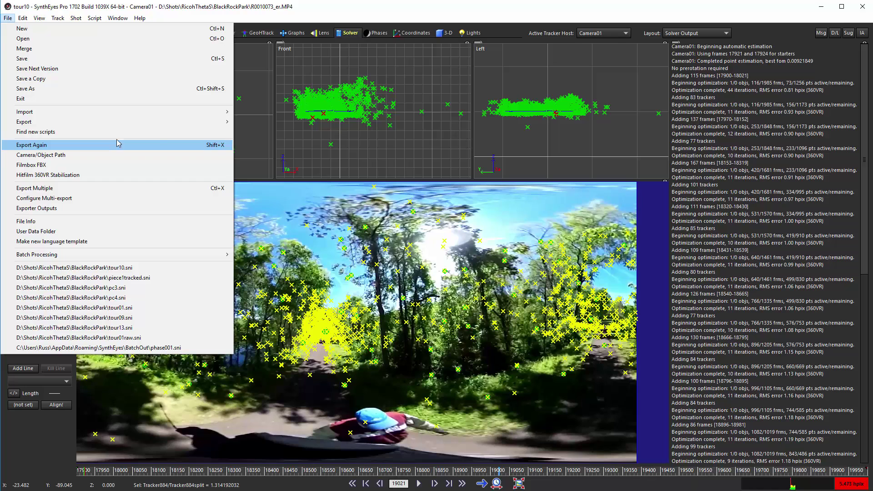
click(356, 10)
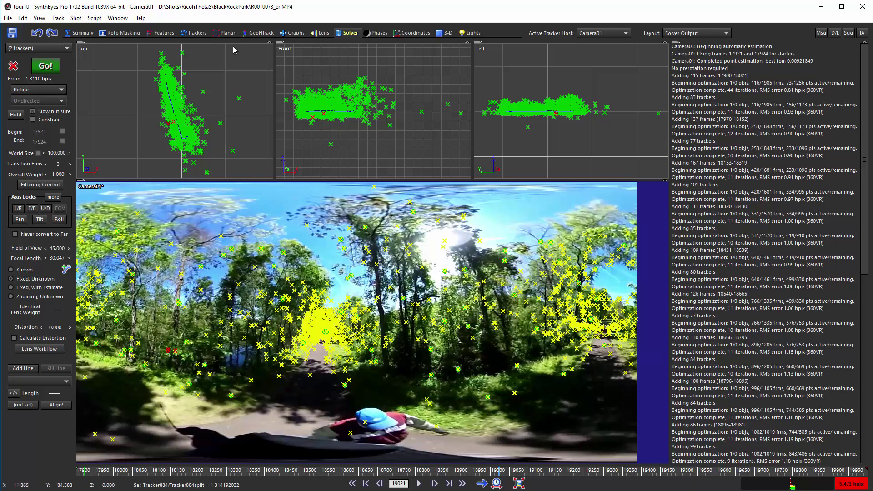
Step: Create a new scene from R0010073_er.MP4, using the full range of frames 0 to 33659 with 360 VR mode Present
click(8, 18)
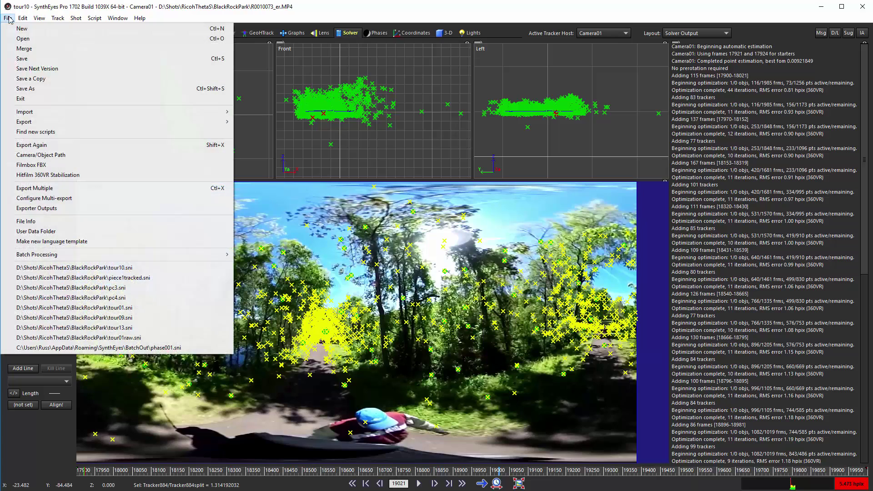
click(30, 29)
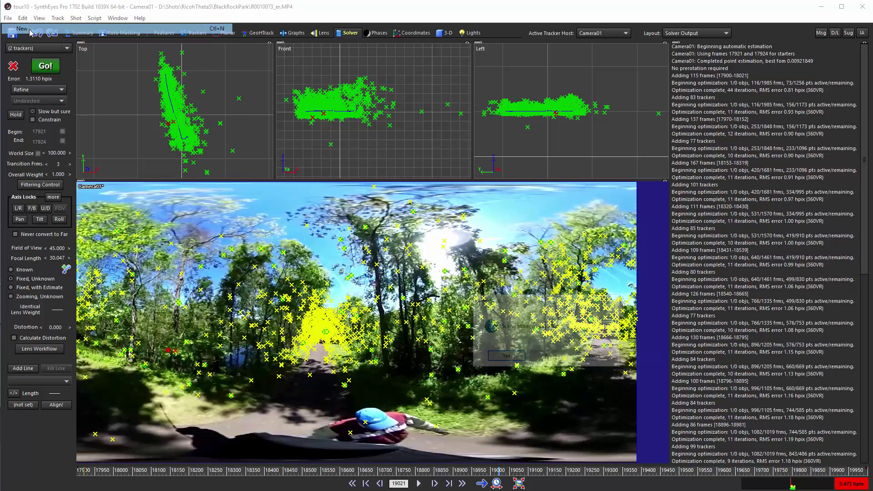
click(549, 358)
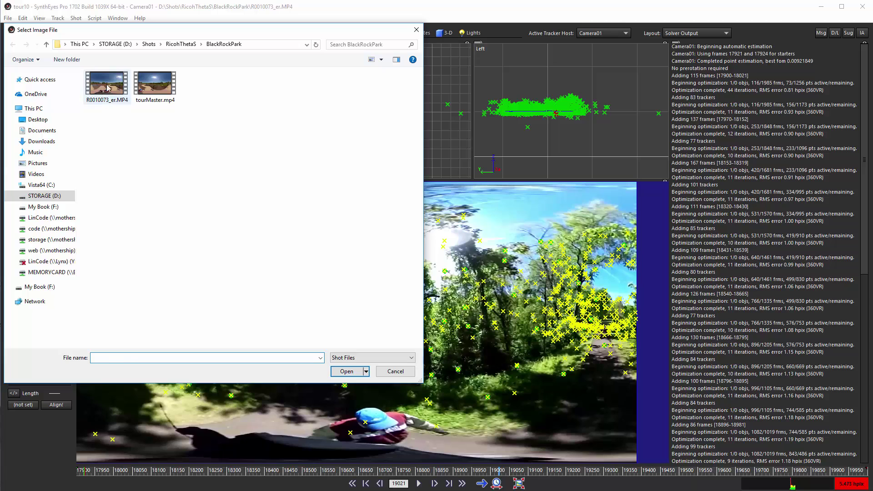
double_click(108, 88)
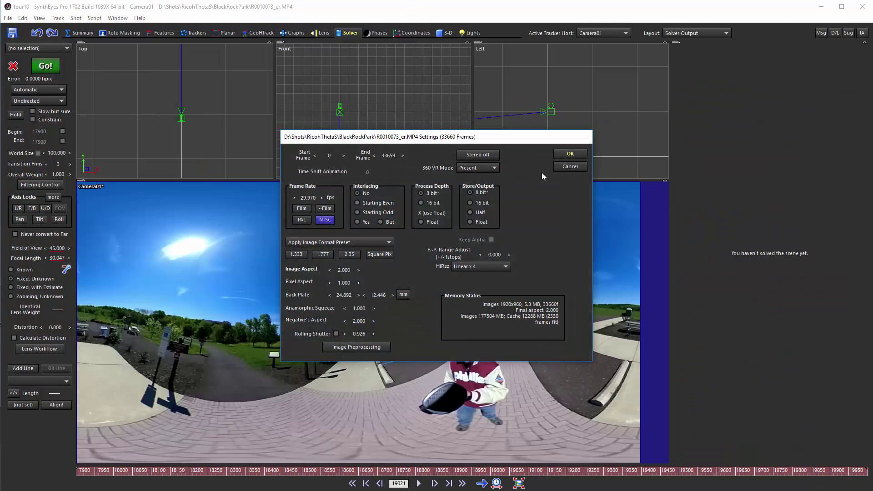
click(568, 154)
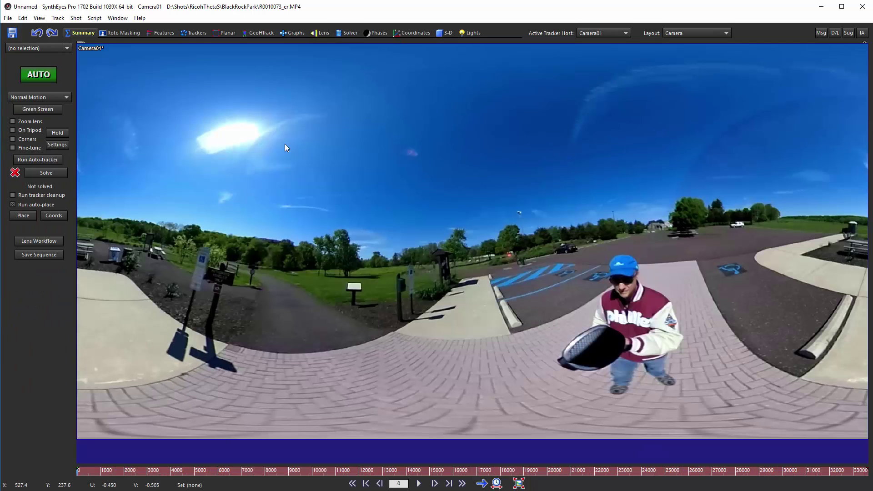
Step: Import the overlapping camera paths starting from tour01.txt, accepting the offered import settings
click(8, 18)
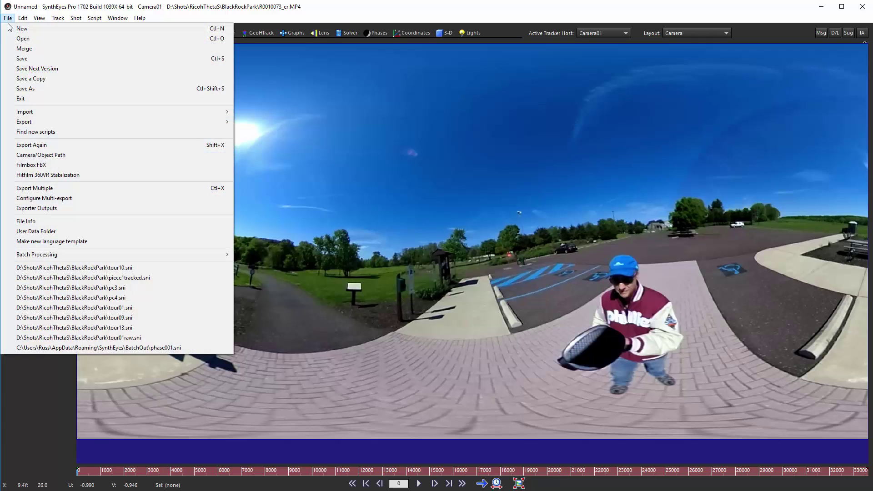
mouse_move(91, 113)
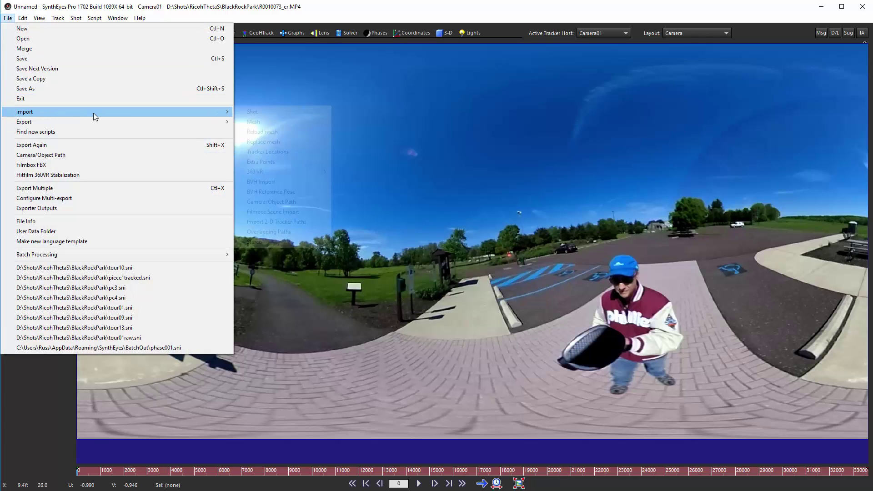
click(291, 232)
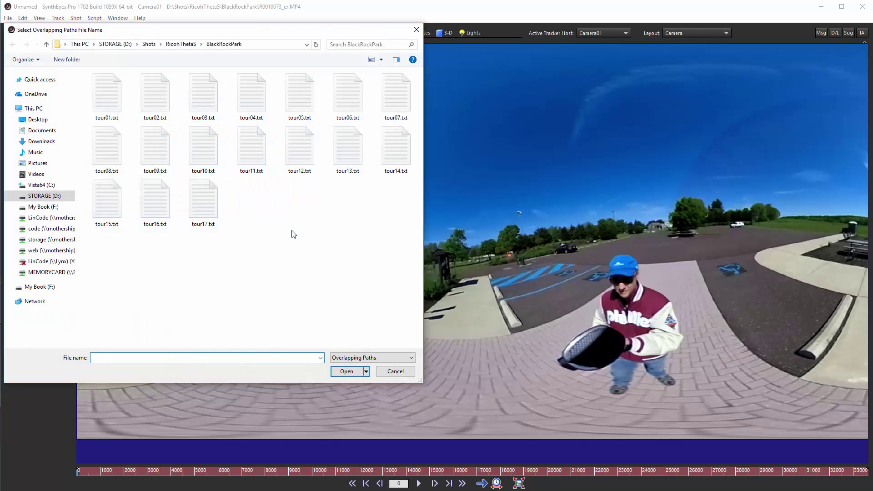
click(108, 100)
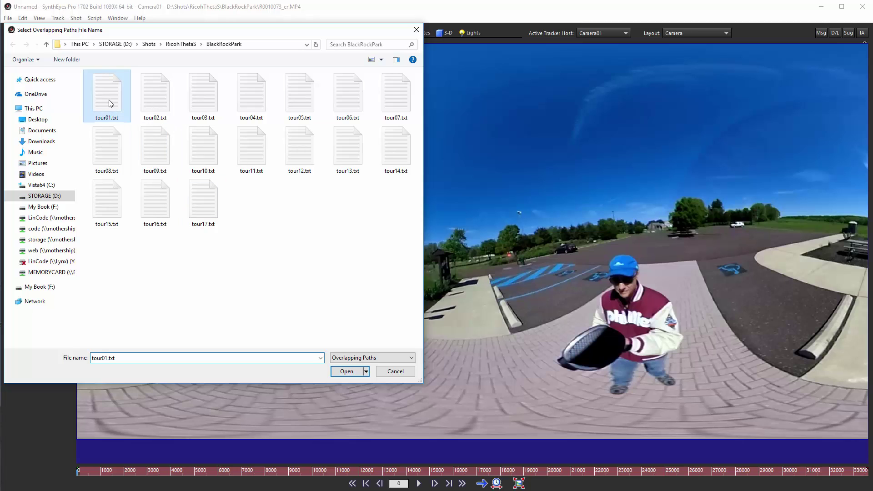
click(348, 371)
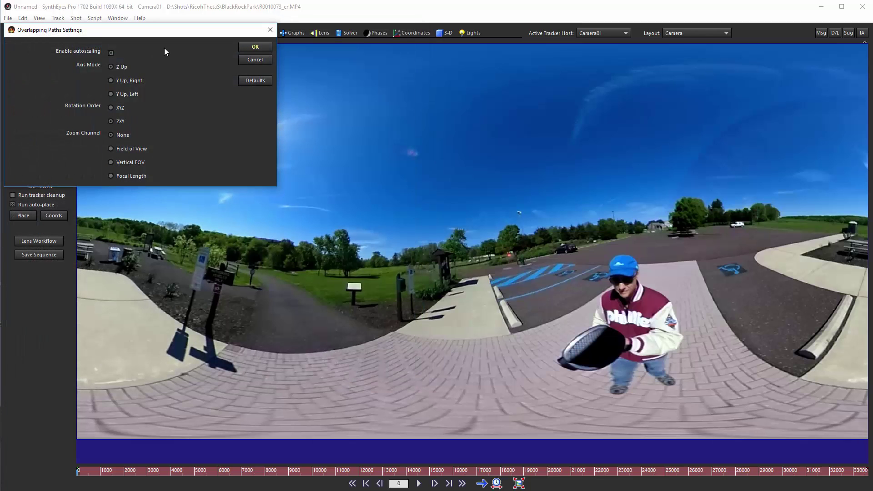
click(267, 47)
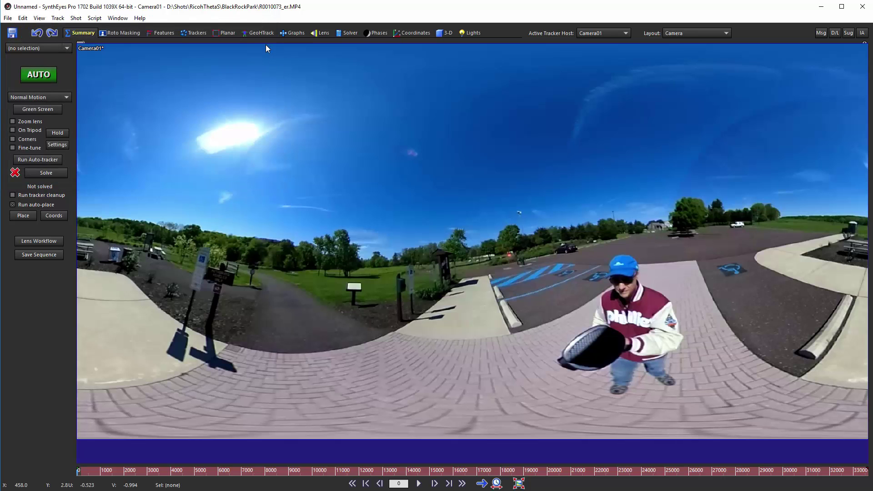
Step: Switch to the Quad layout and examine the imported camera path in the Top and Front views
click(682, 33)
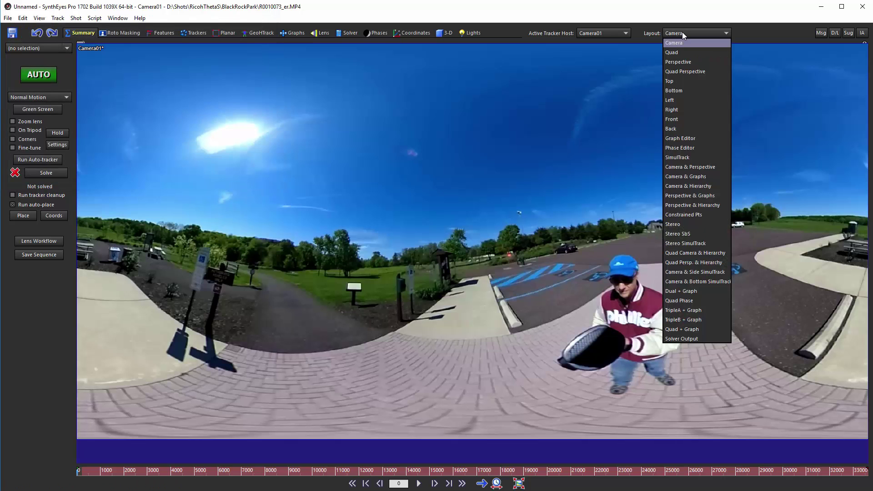
click(677, 52)
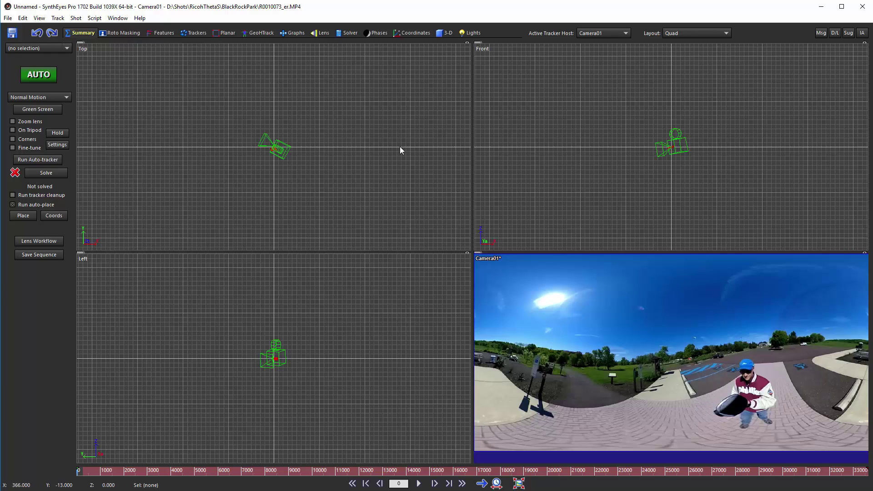
scroll(275, 131, up, 8)
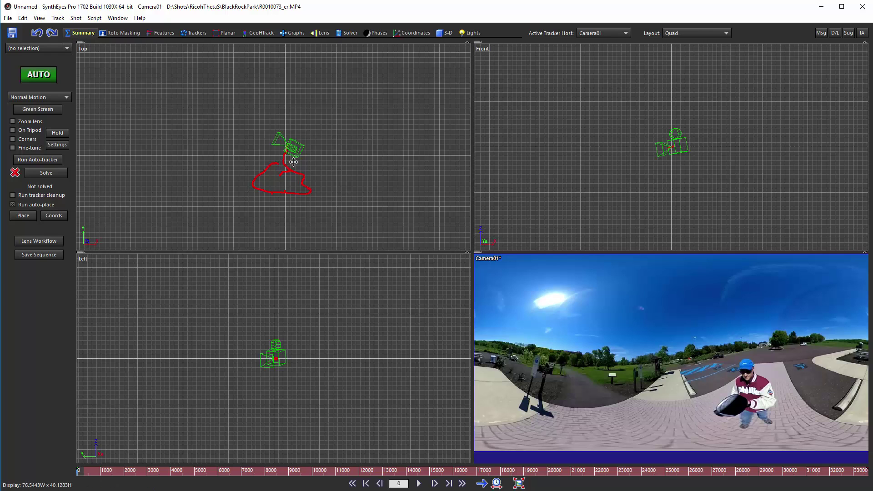
scroll(294, 162, up, 2)
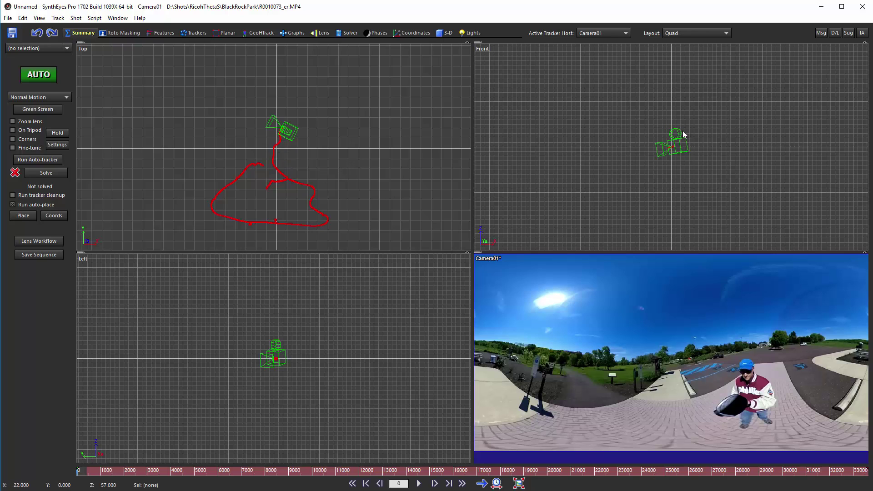
scroll(683, 132, up, 4)
scroll(609, 172, up, 3)
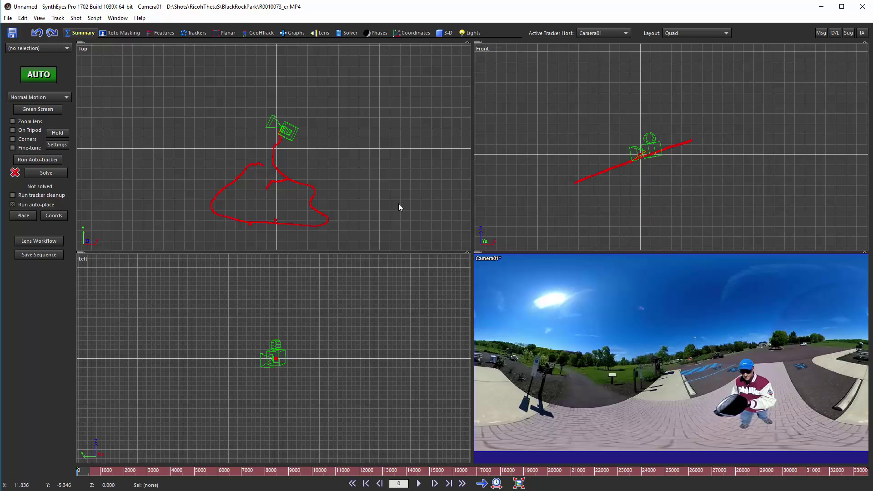
Step: In the 3-D room, rotate the Whole camera path so it lies level in the Front and Left views and starts from the negative Y side
scroll(272, 371, up, 3)
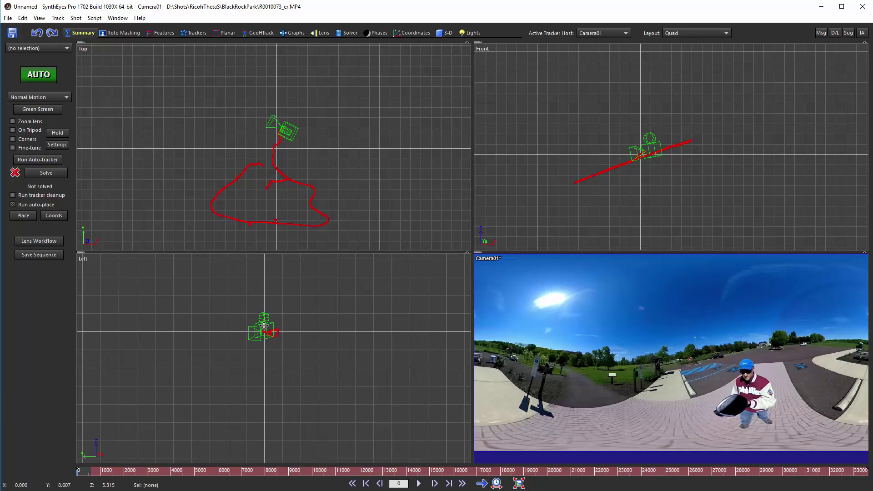
scroll(267, 326, up, 4)
scroll(279, 357, up, 2)
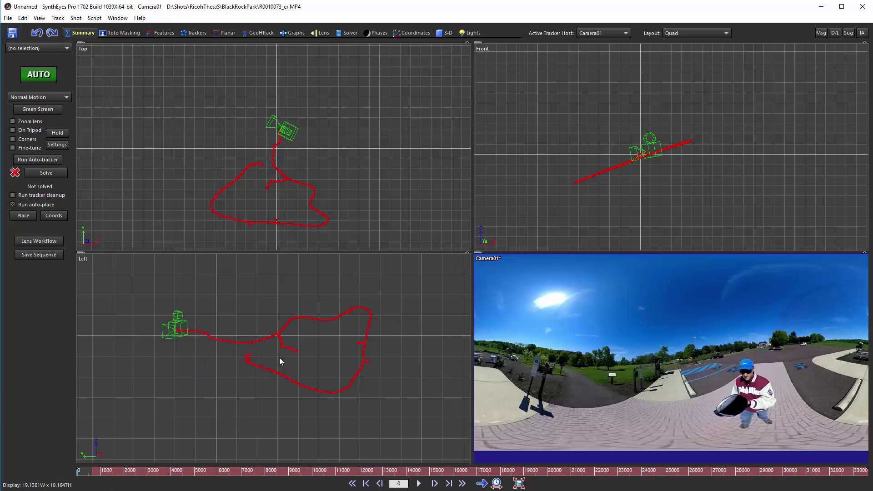
click(441, 33)
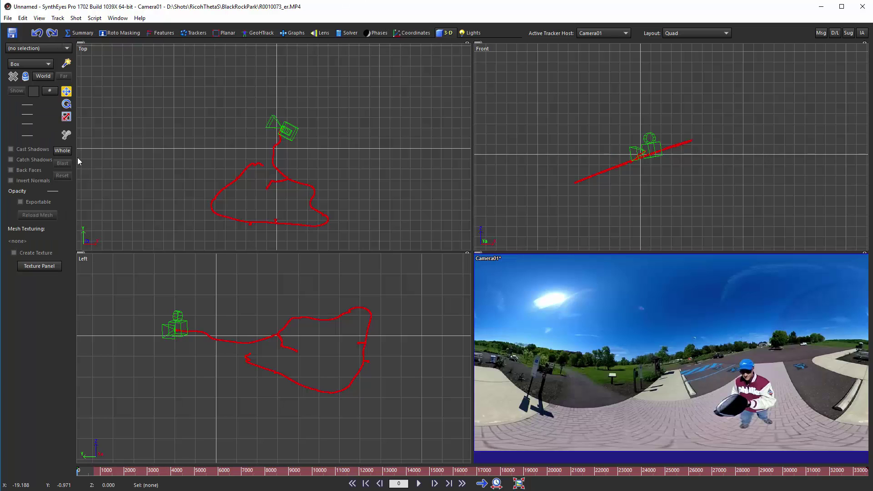
click(61, 150)
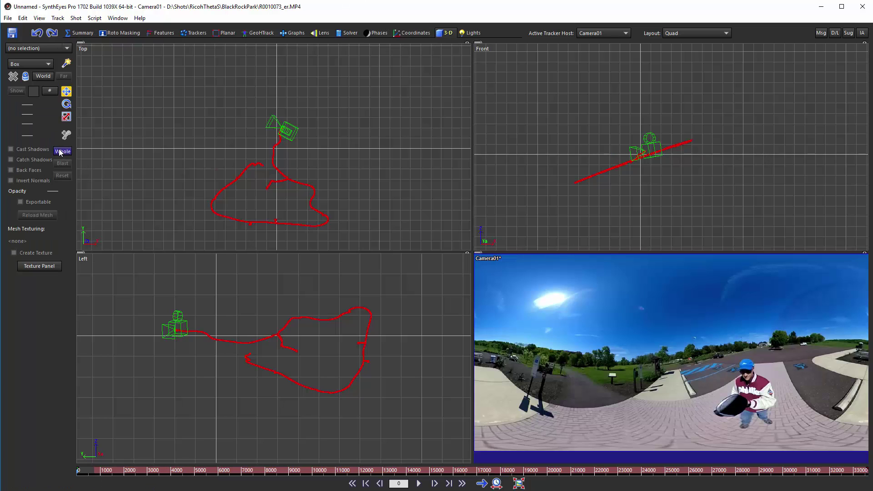
click(66, 104)
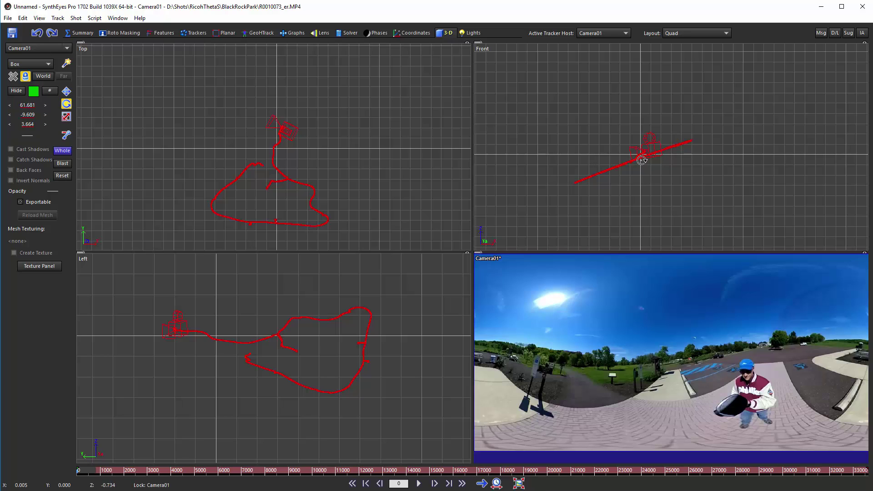
drag(641, 157, 639, 184)
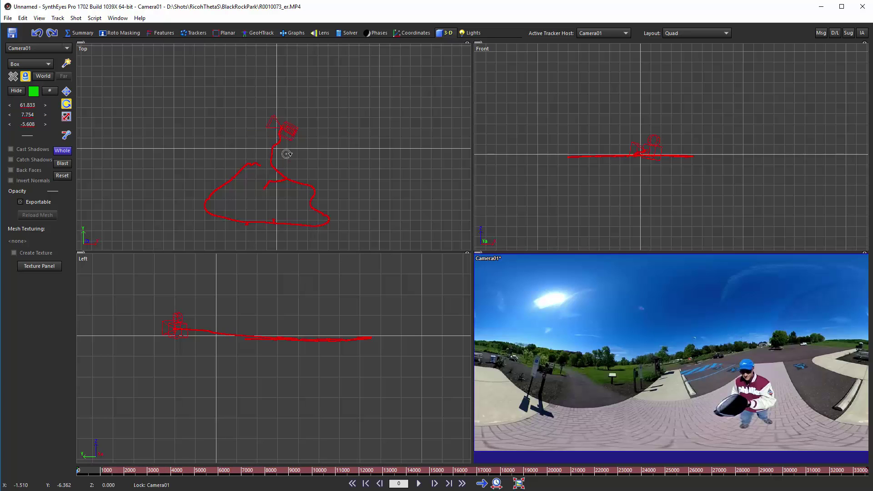
drag(287, 154, 262, 333)
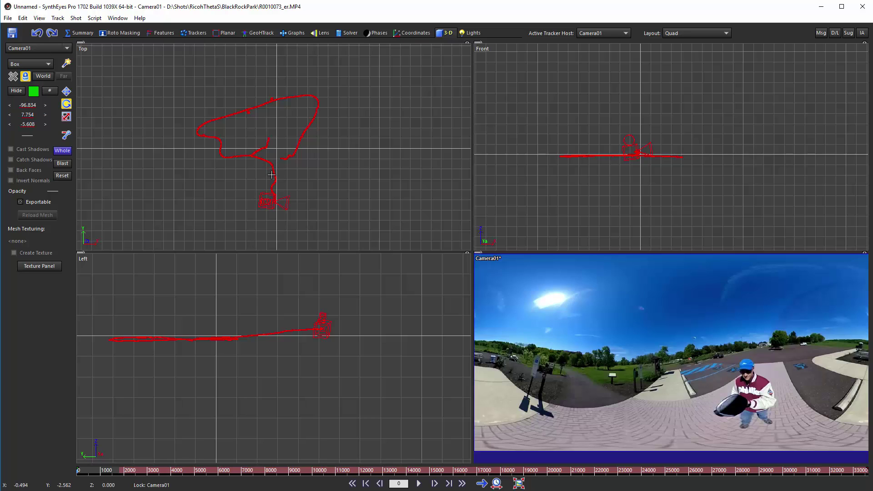
drag(271, 176, 275, 172)
Step: Run the VR360 Stabilize from Camera Path script on the shot and play back the first 30 or so stabilized frames
click(95, 20)
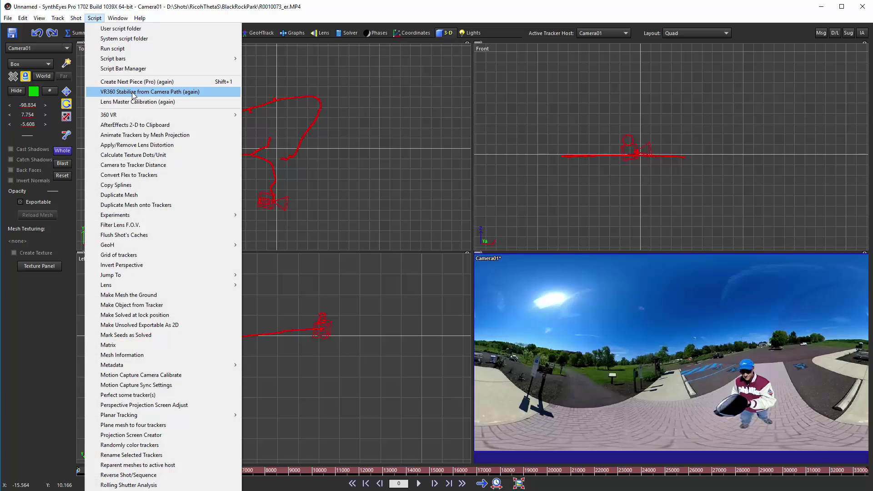
click(133, 93)
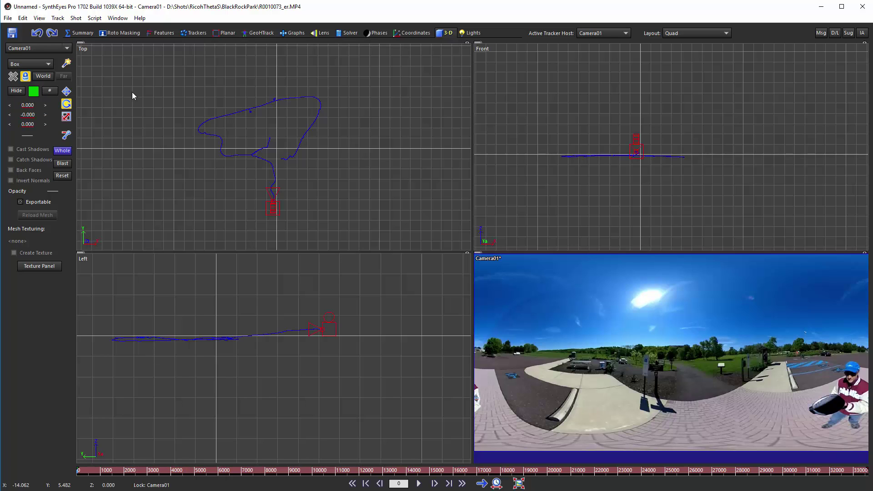
click(418, 484)
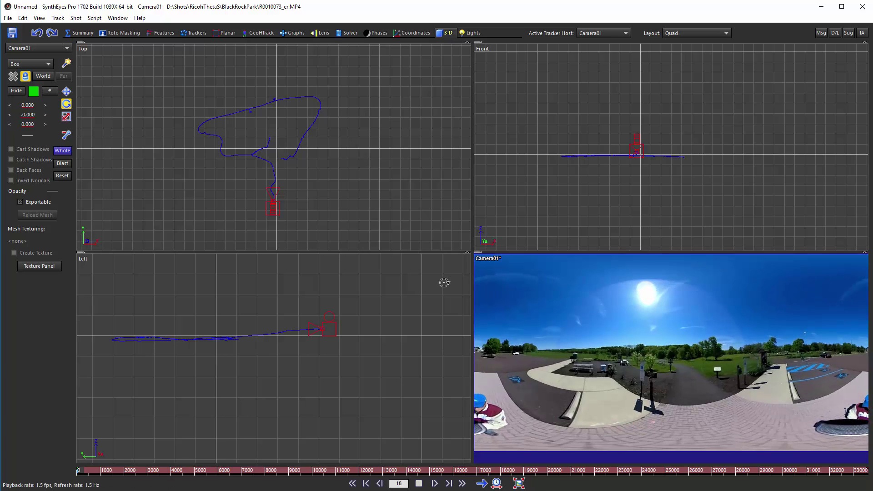
click(418, 484)
click(8, 18)
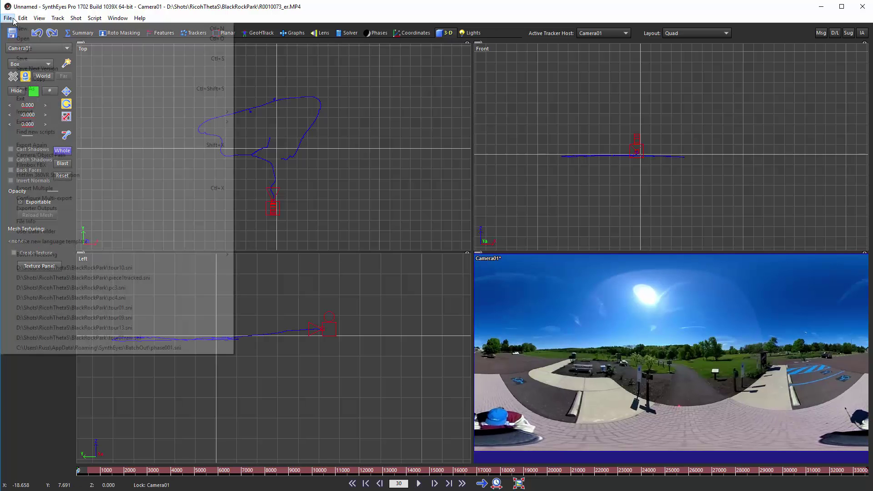
mouse_move(131, 121)
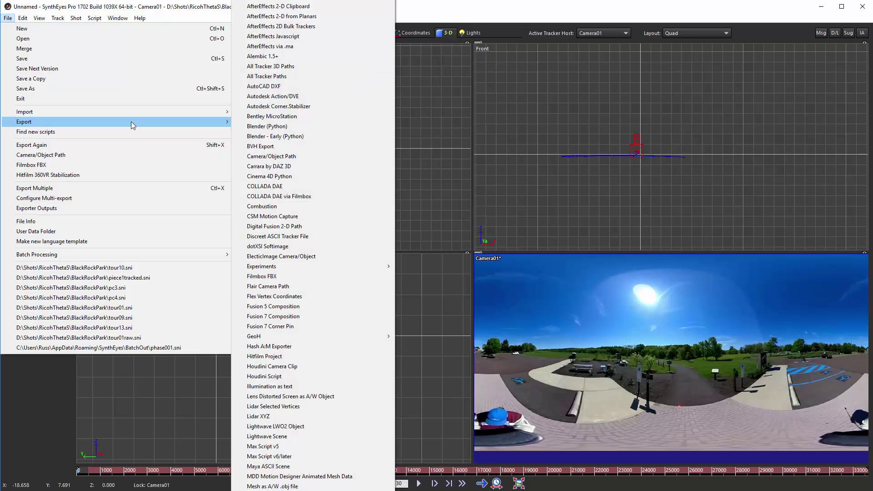
mouse_move(375, 1)
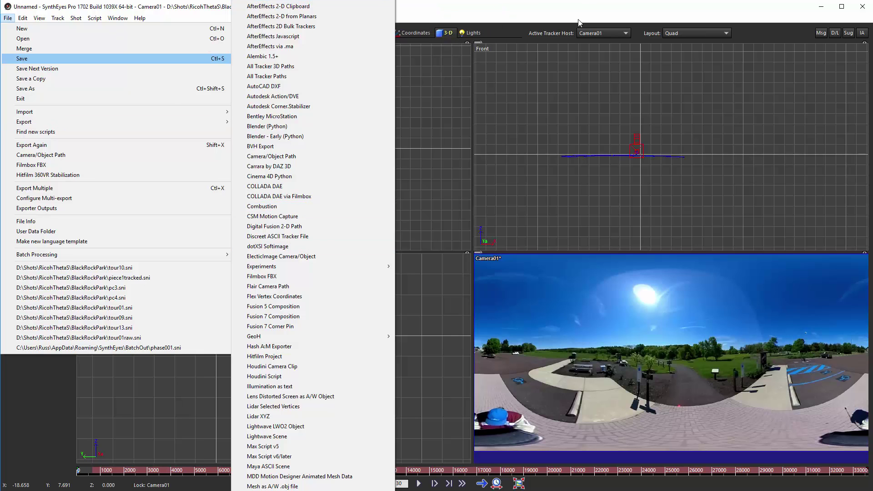
click(522, 18)
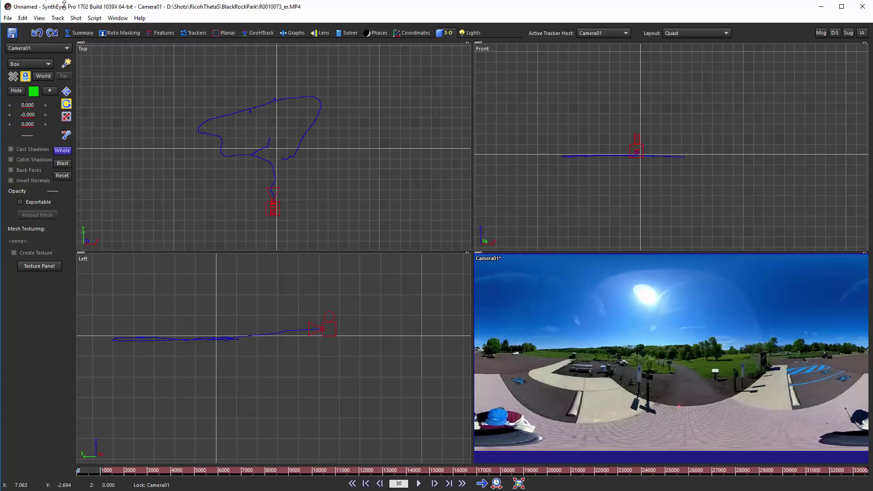
click(76, 18)
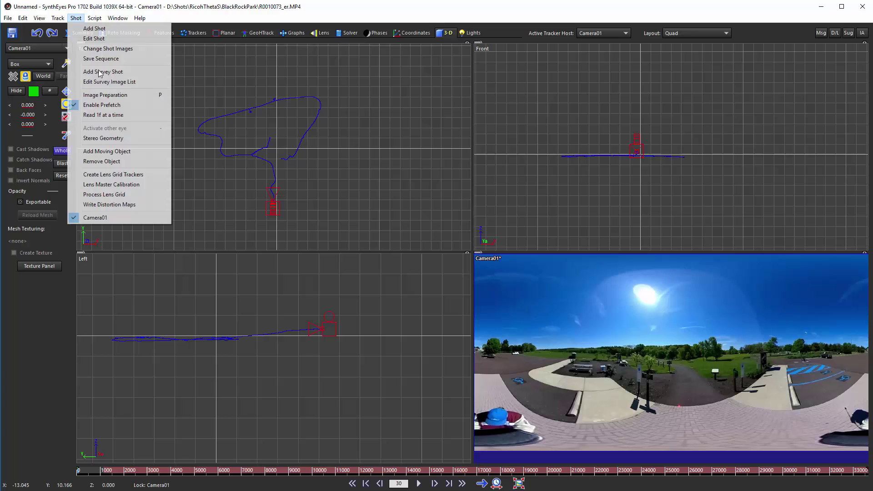
click(105, 105)
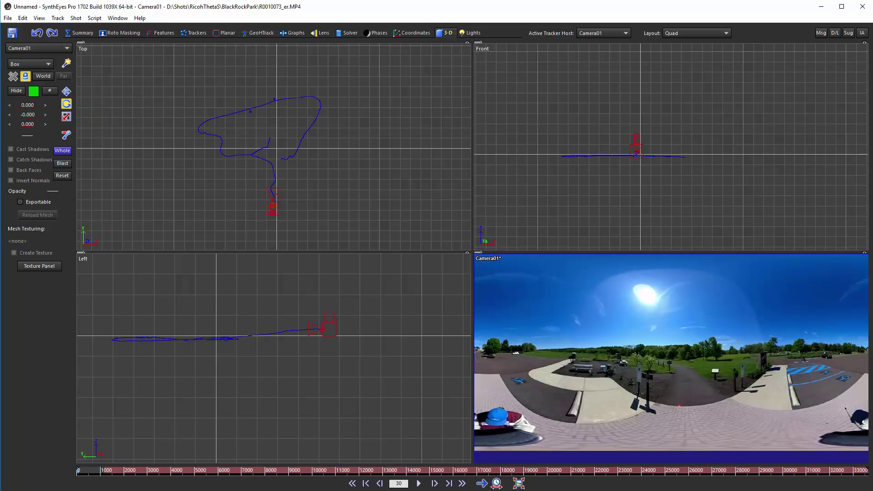
Step: Switch to Movies & TV and play the tourMaster video
key(alt+Tab)
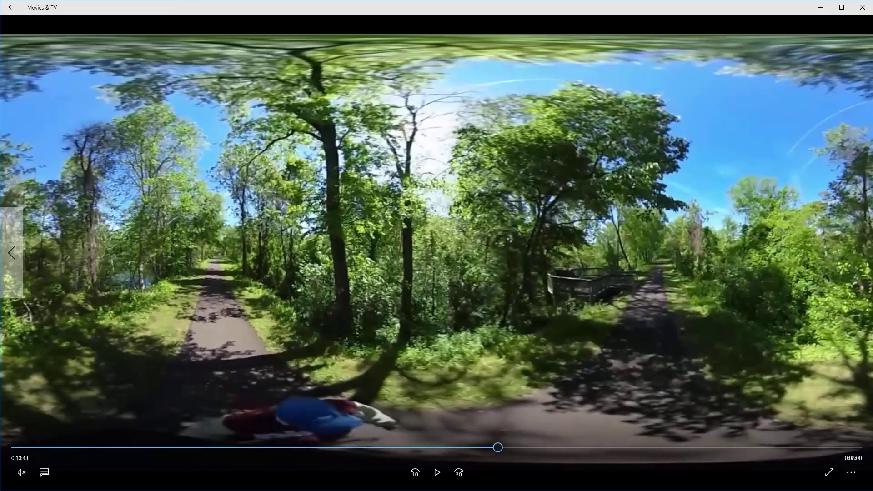
click(437, 473)
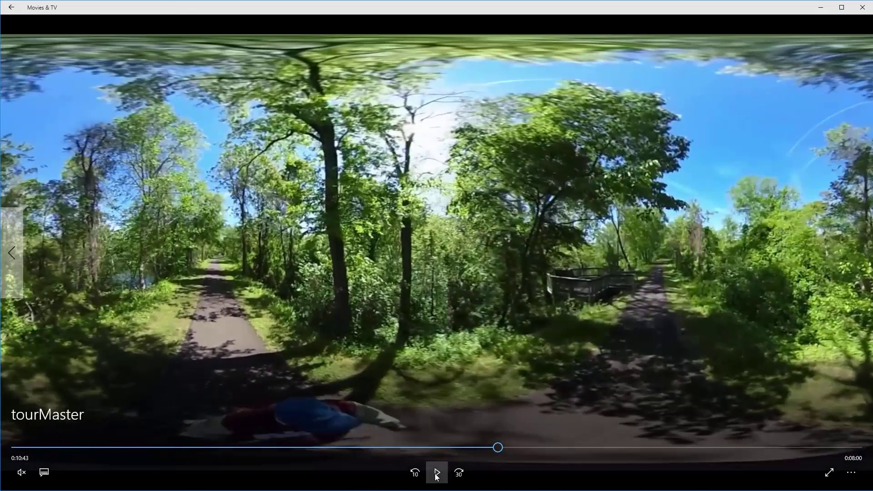